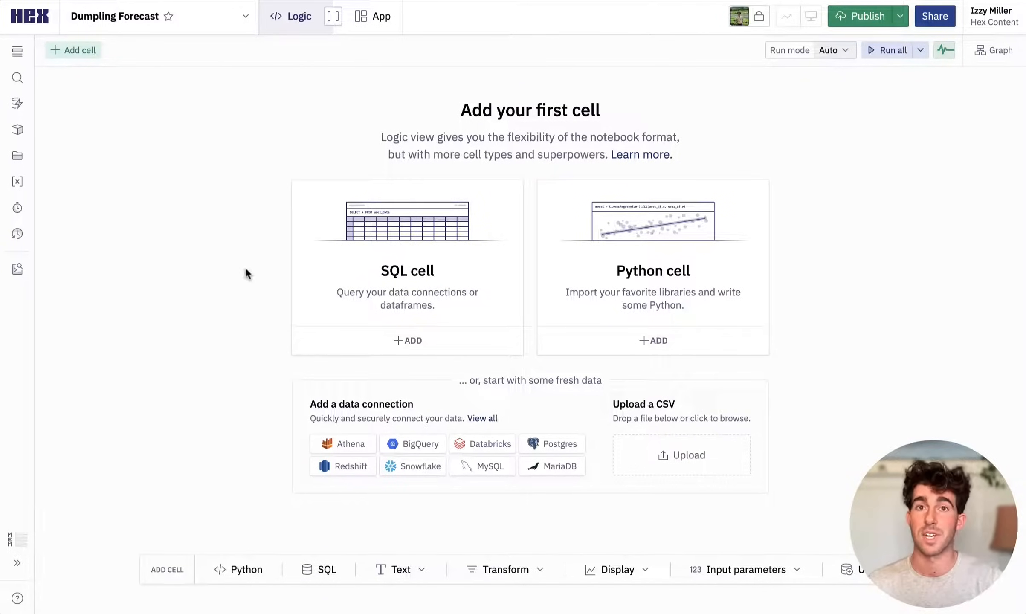
# Add a SQL cell and begin the select from DIM_ORDERS in the Demo Snowflake PROD schema.
pyautogui.click(412, 275)
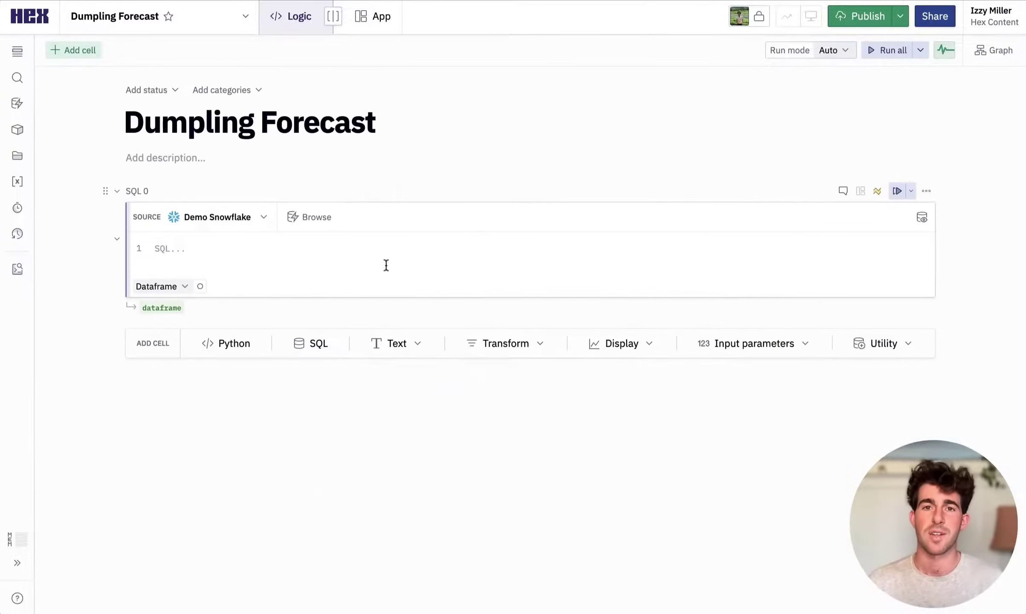
pyautogui.click(344, 253)
pyautogui.write("elect date_trunc('month',")
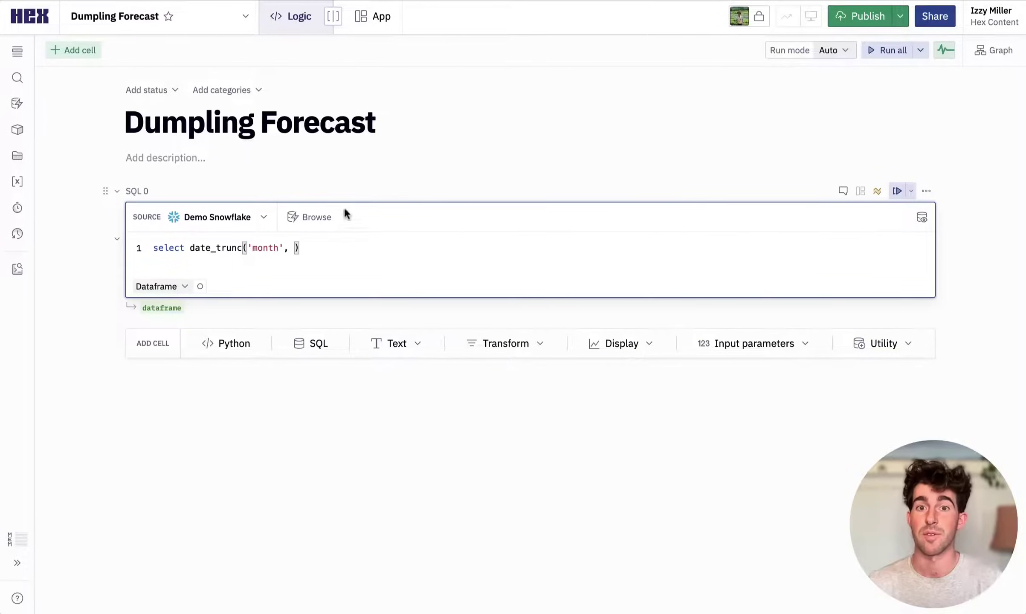
pyautogui.click(316, 216)
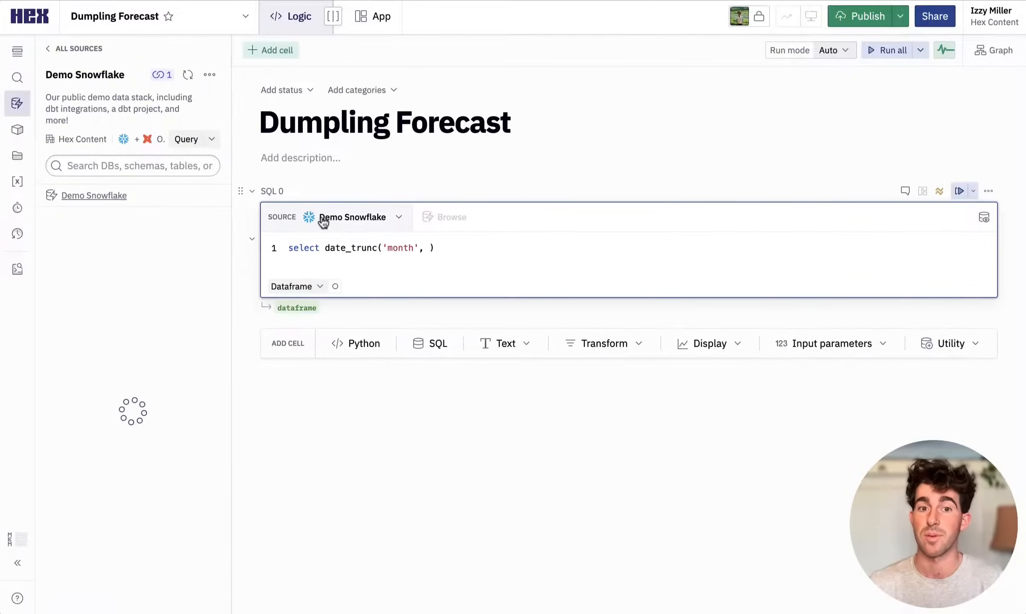
pyautogui.click(130, 390)
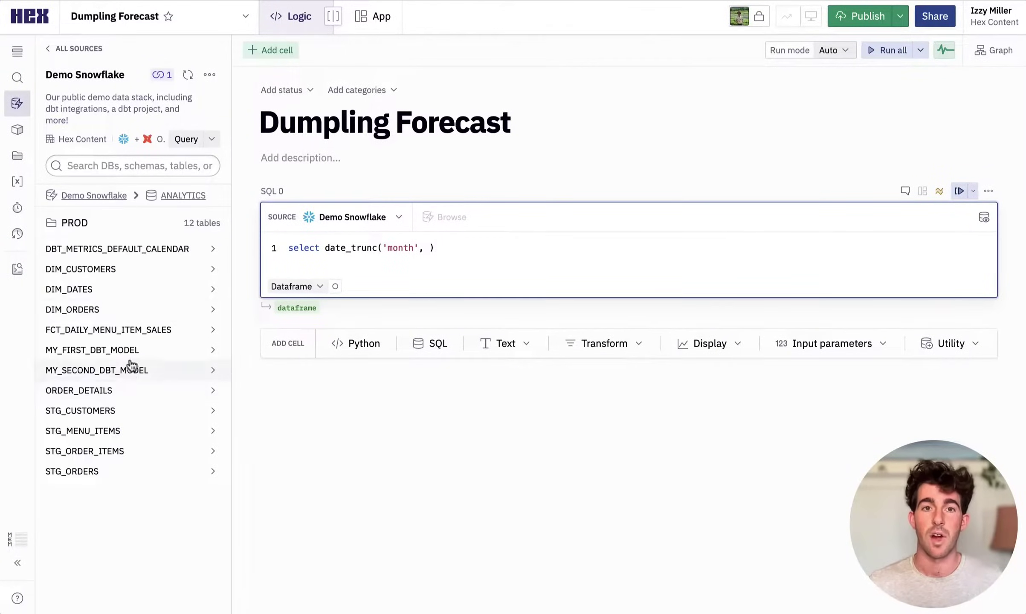
pyautogui.click(135, 310)
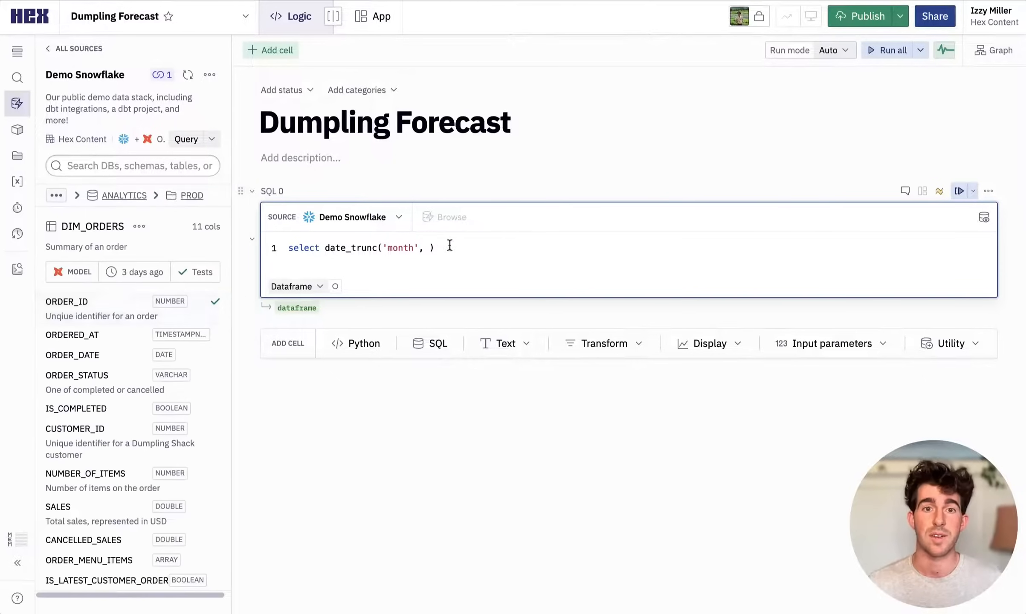
pyautogui.write('orders.ordered_at from prod.dim_orders orders')
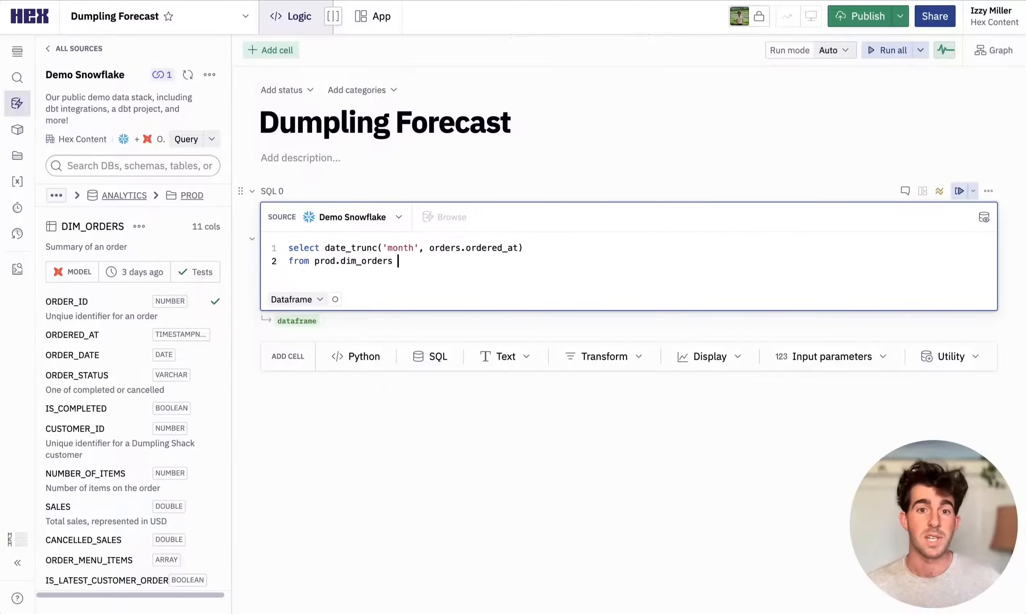
pyautogui.write(' as month,')
pyautogui.press('Return')
pyautogui.press('Return')
pyautogui.write('left join order_prod.order_details order')
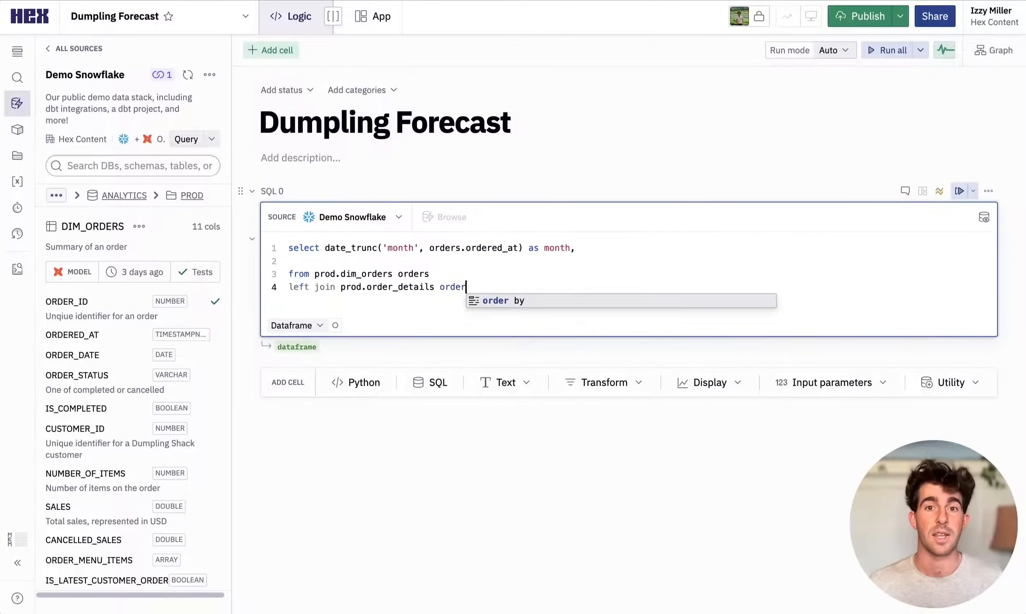
pyautogui.write('_details on order_details.order_id = orders.order_id')
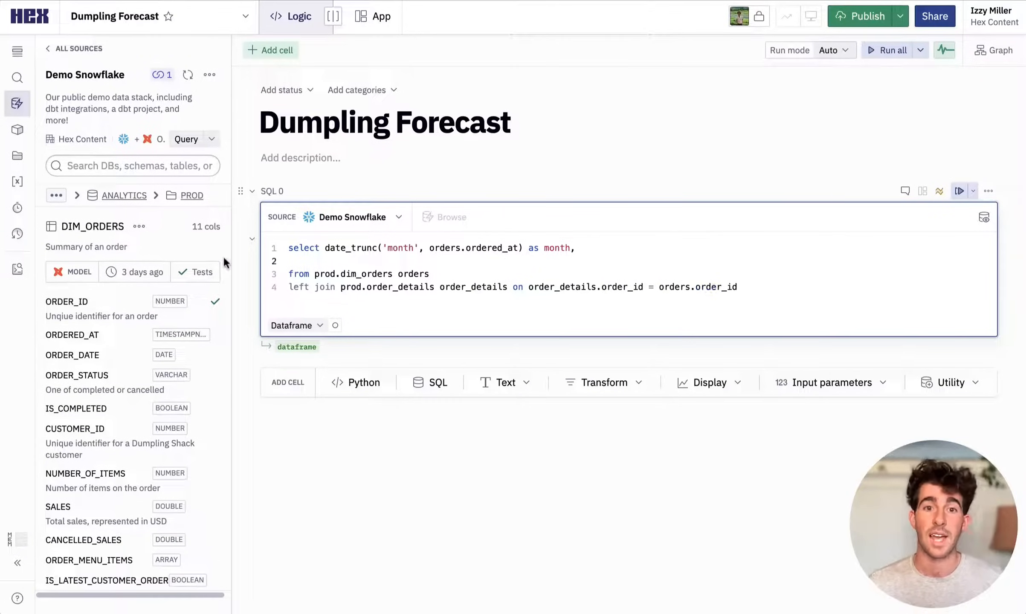
# Join ORDER_DETAILS, group monthly order totals by category and spiciness (group by 1,2,3) and run for 609 rows.
pyautogui.click(192, 199)
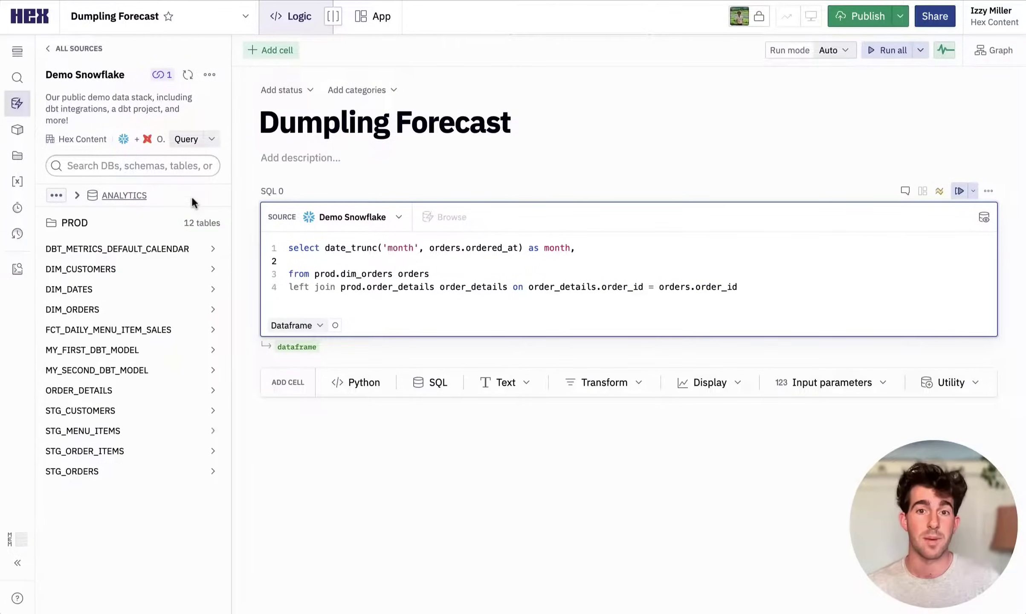
pyautogui.click(102, 390)
pyautogui.scroll(-3, 103, 393)
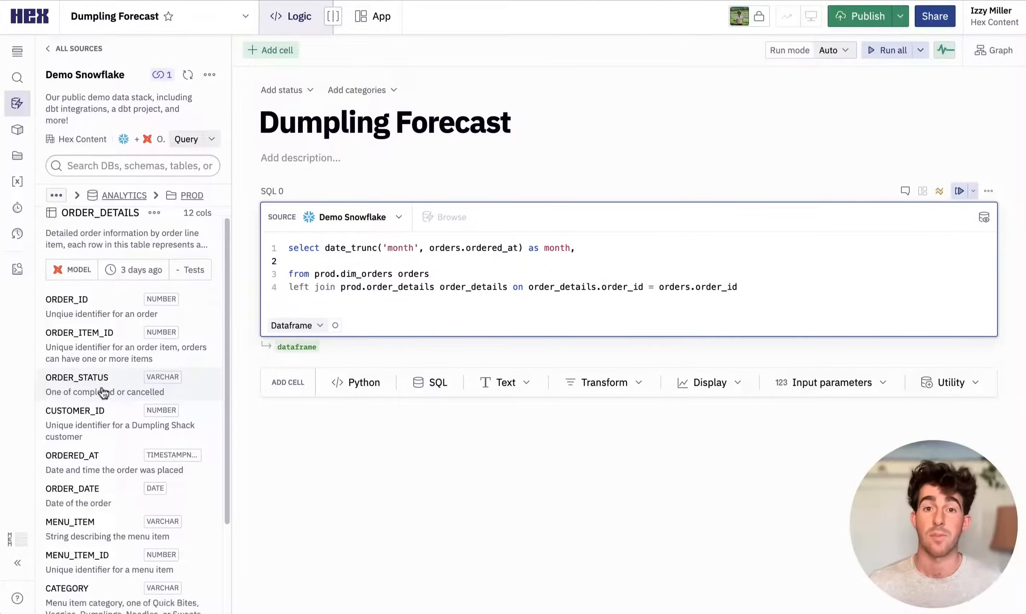
pyautogui.scroll(-3, 103, 392)
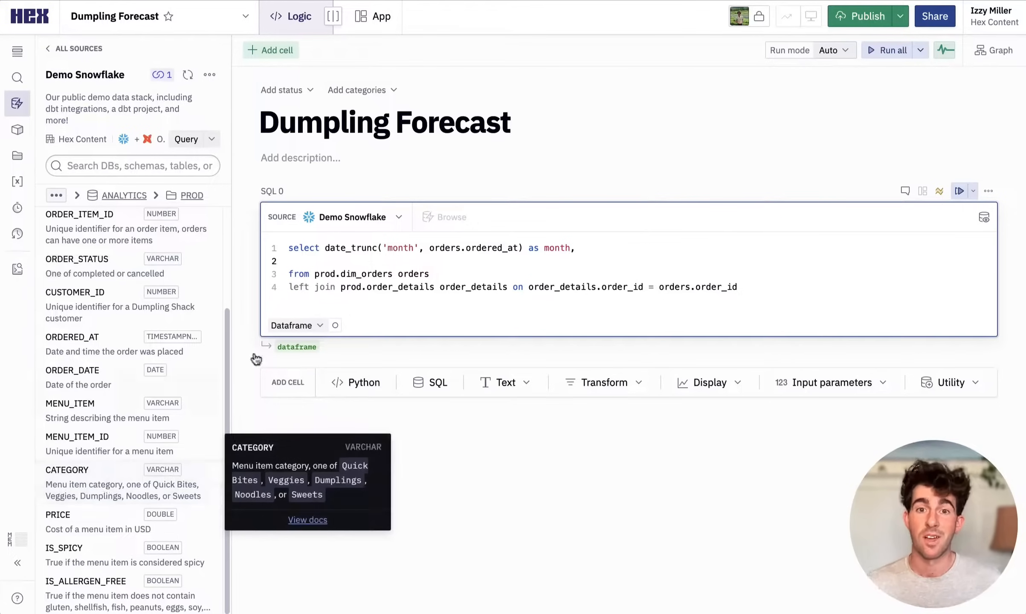
pyautogui.write('category,')
pyautogui.press('Return')
pyautogui.write('is_spicy,')
pyautogui.press('Return')
pyautogui.write('sum(order_details.price) AS order_total')
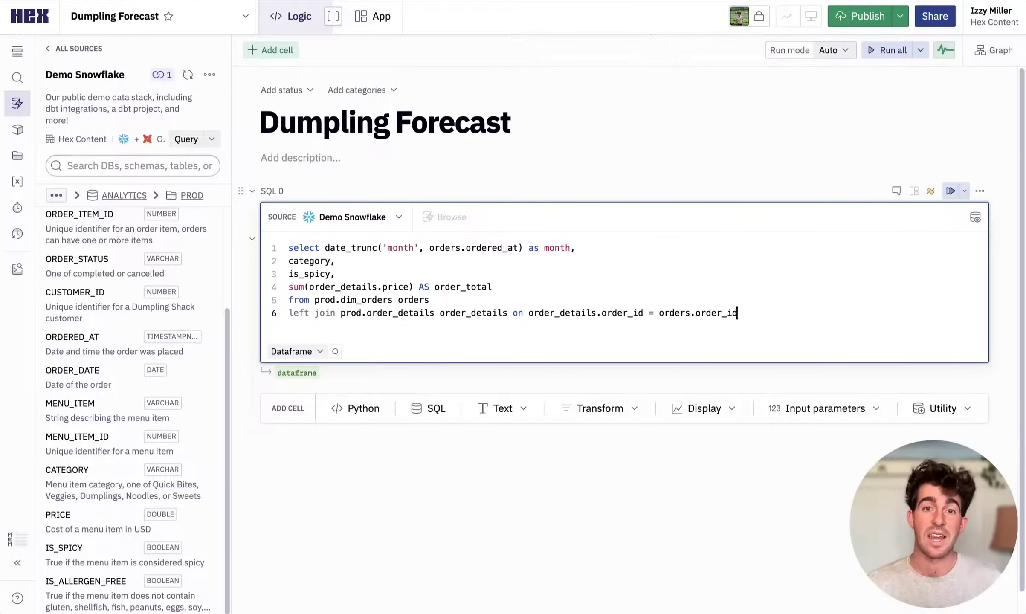
pyautogui.press('Return')
pyautogui.write('group by 1,2,3')
pyautogui.click(950, 191)
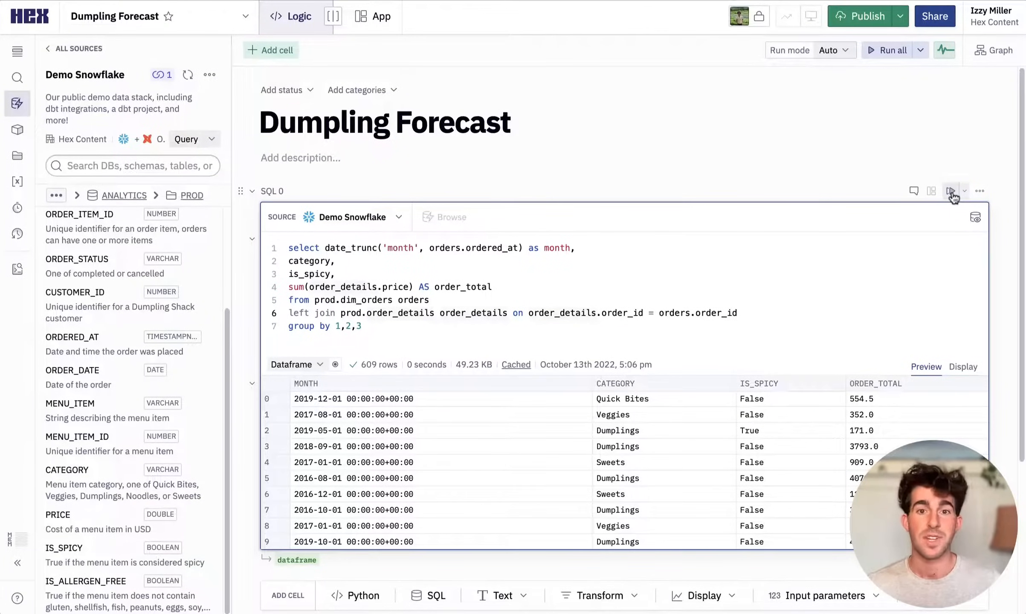
# Rename the query output to dumpling_orders and bring up its actions for querying with SQL.
pyautogui.click(297, 560)
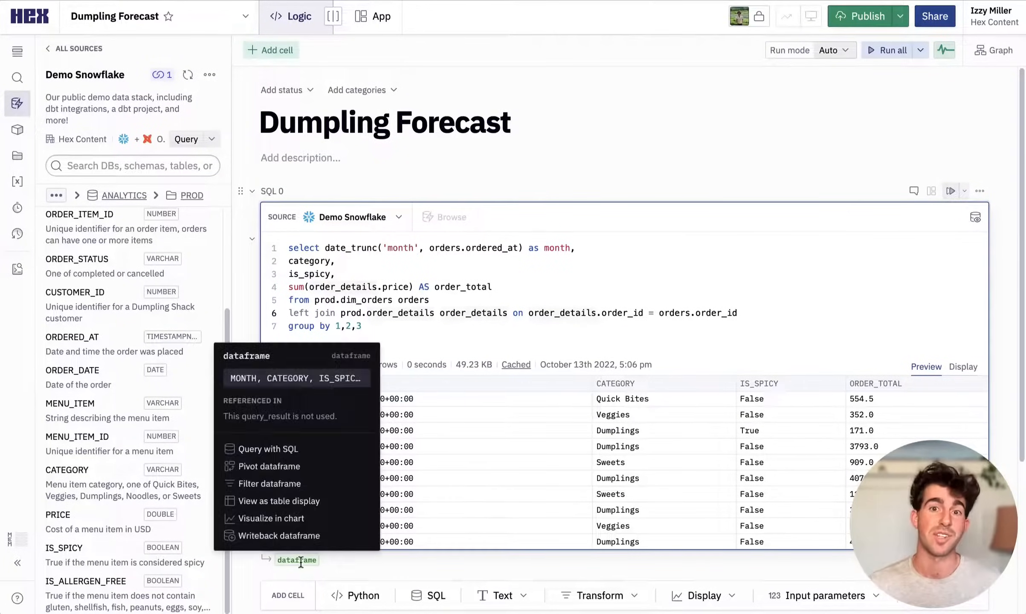
pyautogui.write('dumpling_orders')
pyautogui.press('Return')
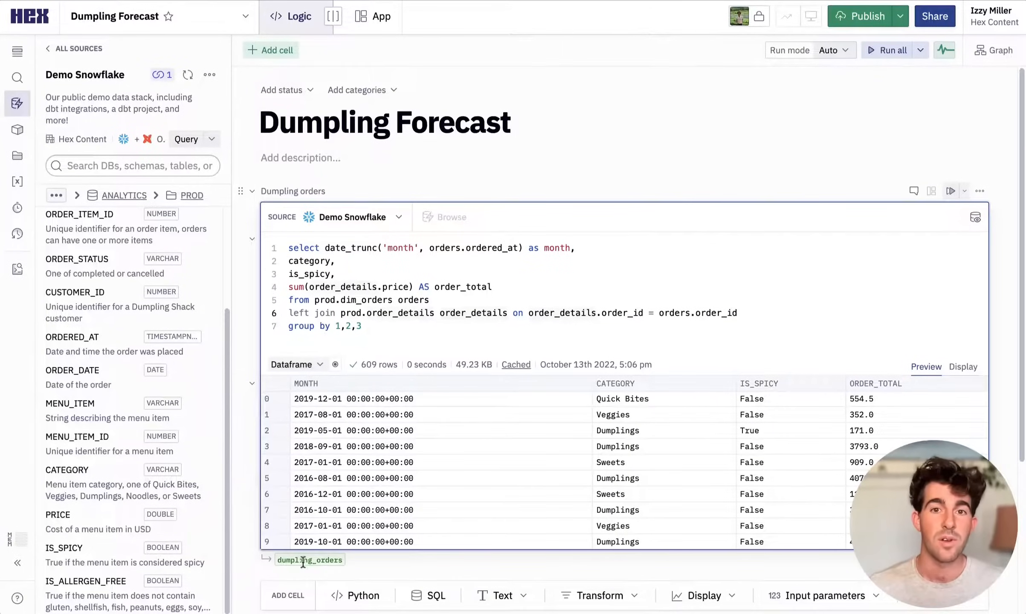
pyautogui.click(309, 560)
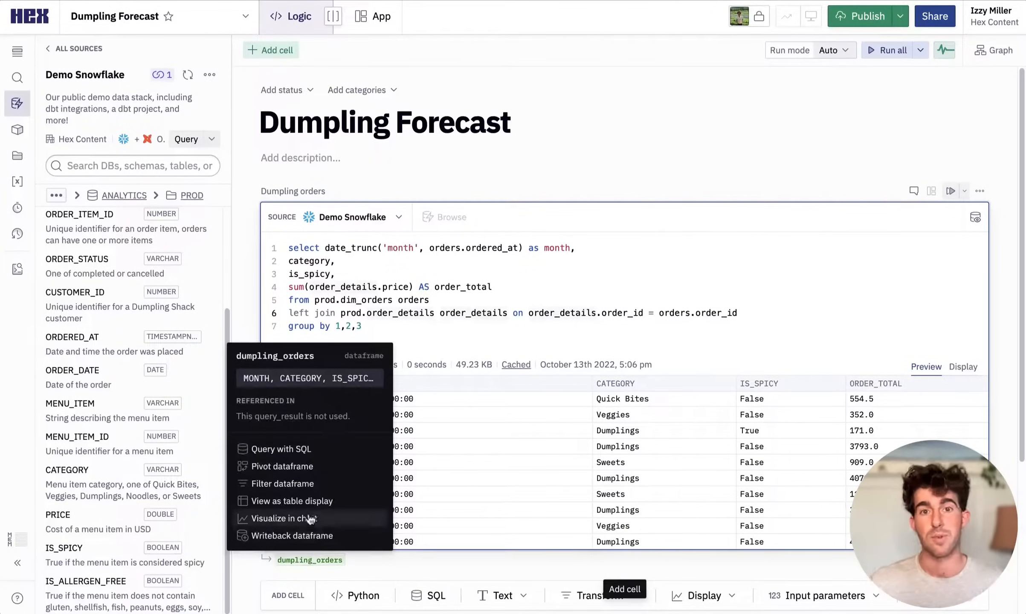
# Query month, category, sum(order_total) from dumpling_orders grouped by 1,2, returning 435 rows.
pyautogui.click(297, 449)
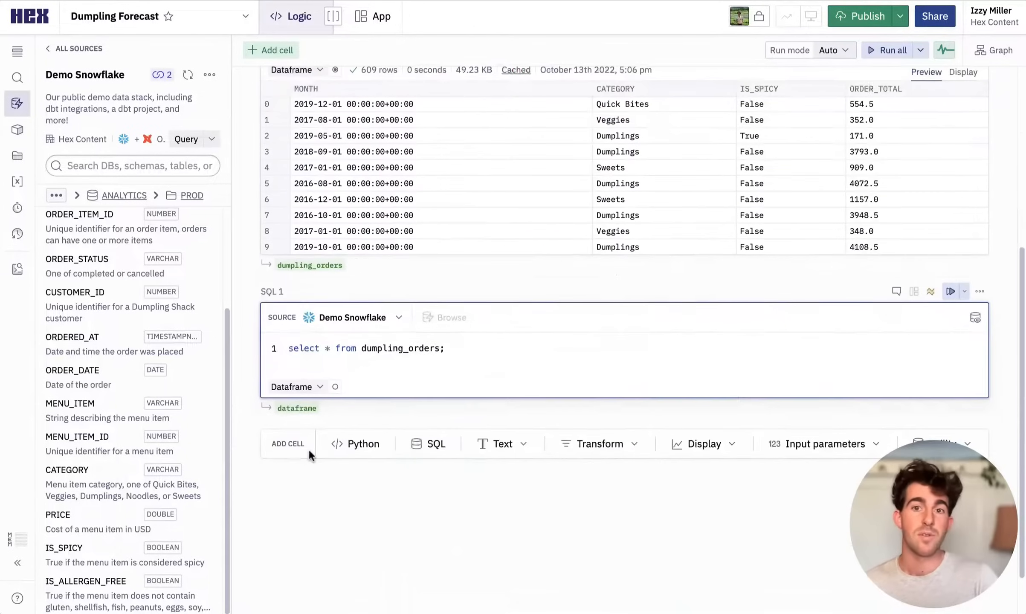
pyautogui.click(330, 348)
pyautogui.press('BackSpace')
pyautogui.write('month, ca')
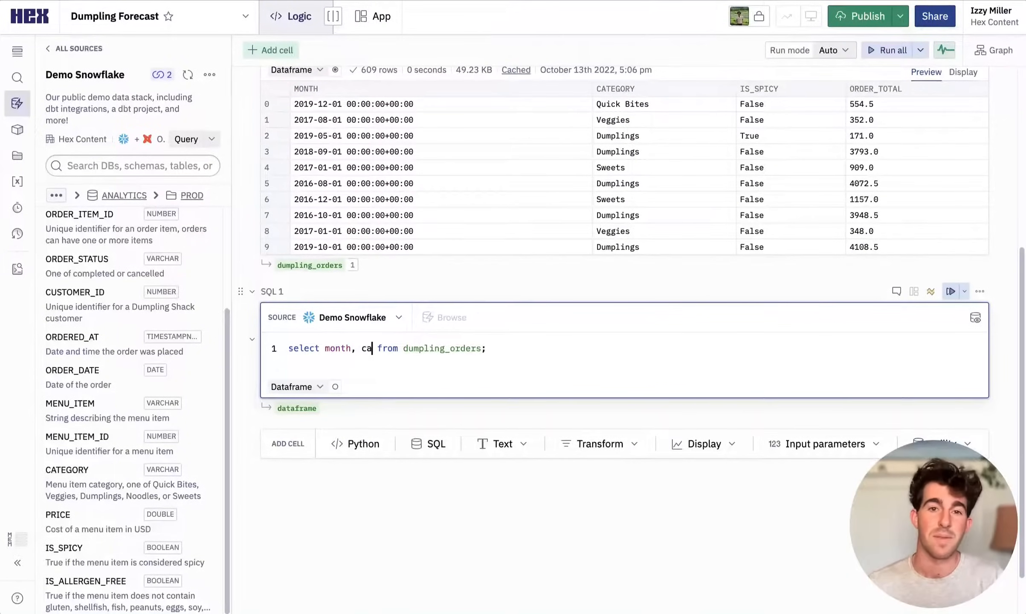
pyautogui.write('tegory, sum(or')
pyautogui.press('Tab')
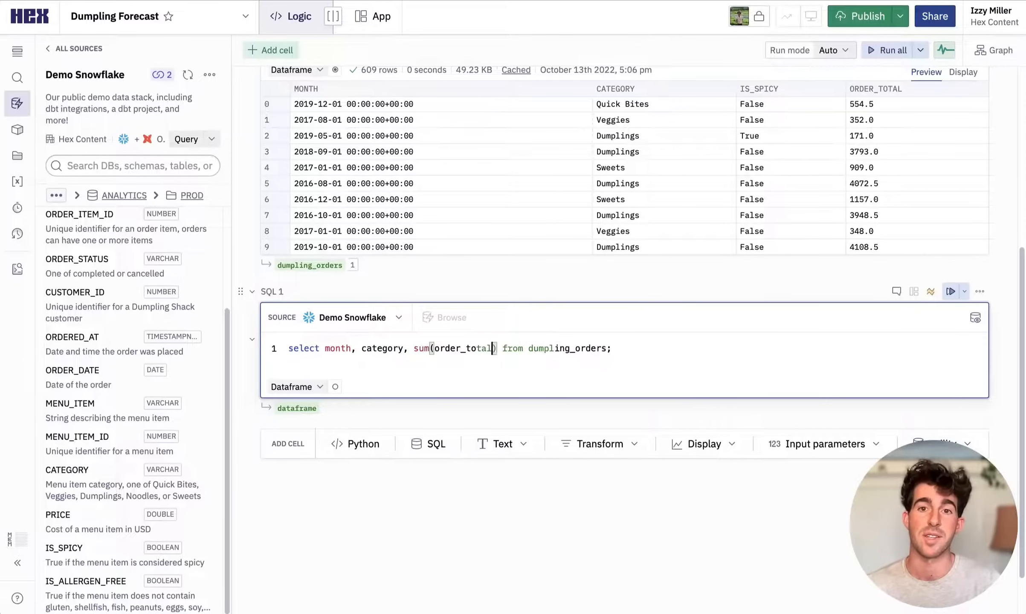
pyautogui.press('End')
pyautogui.press('BackSpace')
pyautogui.write('group by 1,2')
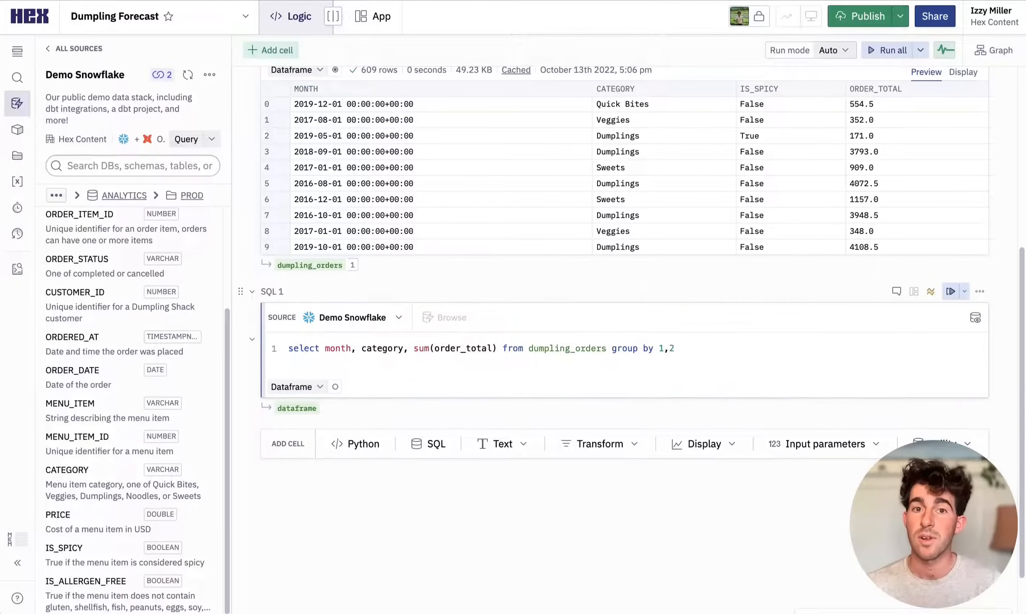
pyautogui.hotkey('ctrl', 'Return')
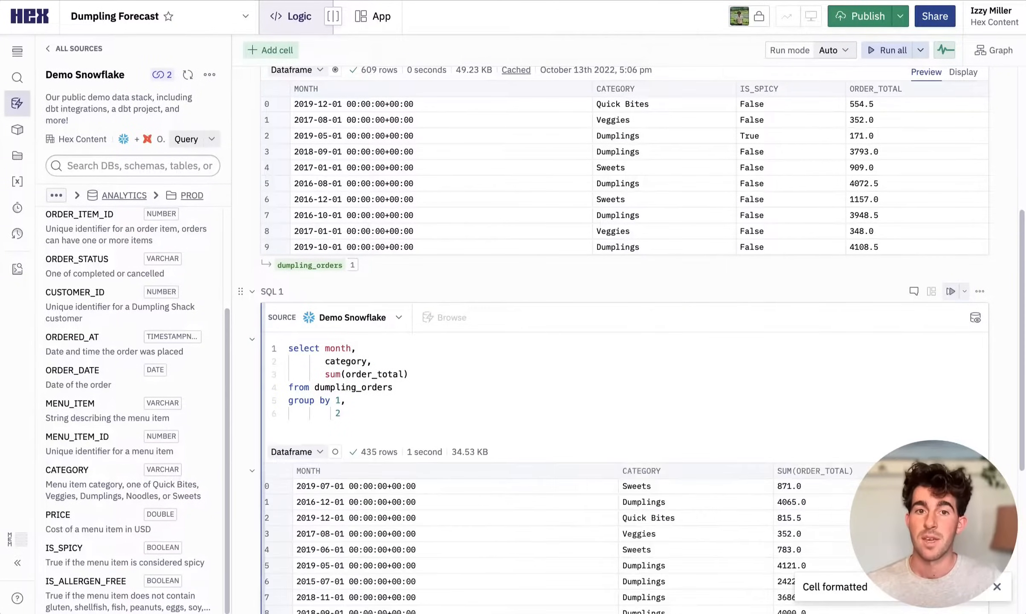
pyautogui.scroll(-5, 514, 320)
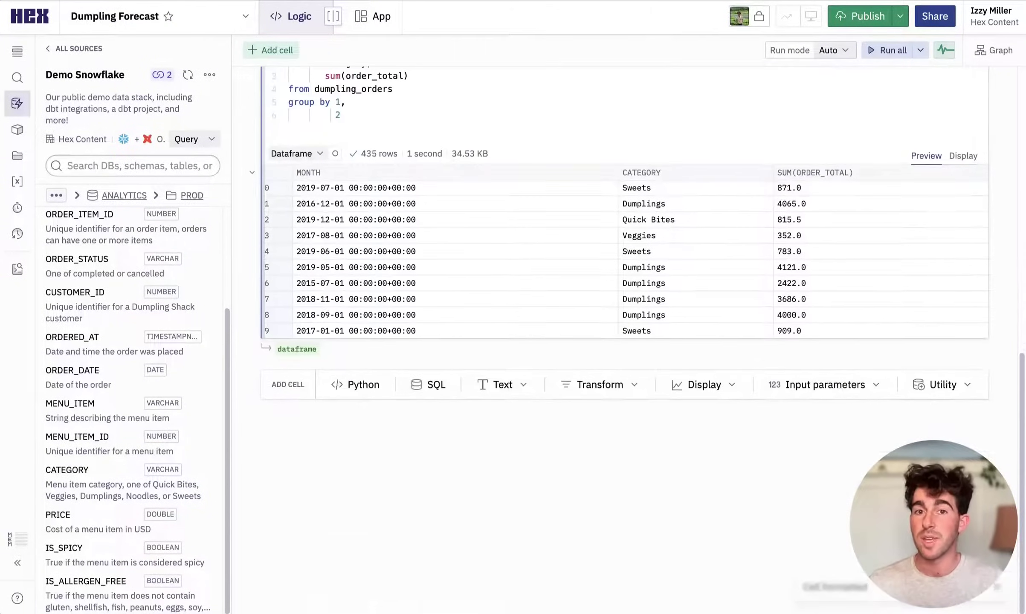
# Name the result monthly and write Python computing a 4-period rolling average of TOTAL, then run.
pyautogui.click(357, 384)
pyautogui.click(297, 348)
pyautogui.write('monthly')
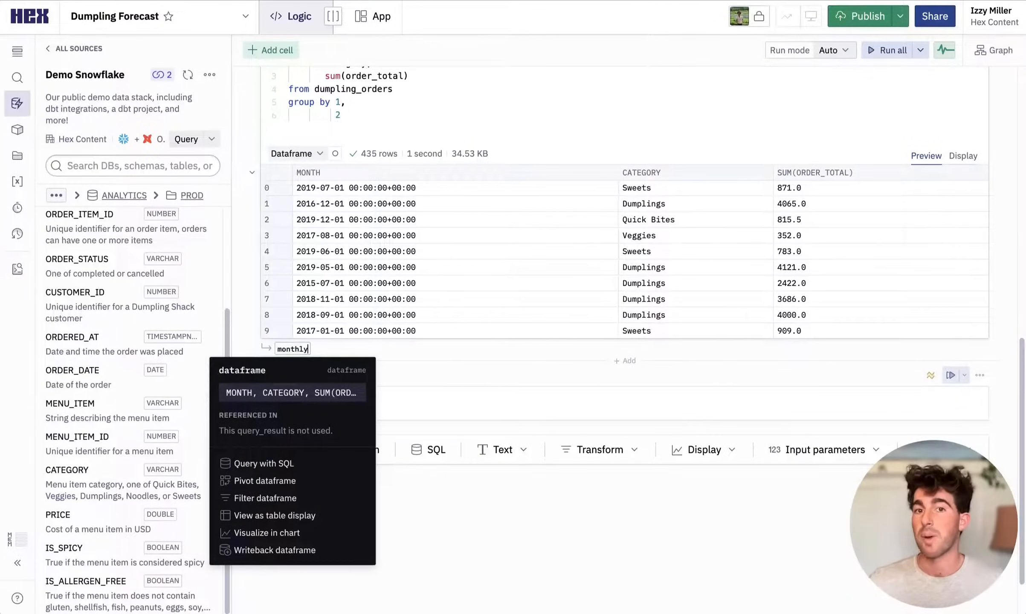
pyautogui.press('Return')
pyautogui.click(423, 403)
pyautogui.write("monthly['rolling_avg'] = monthly.rolling(window=")
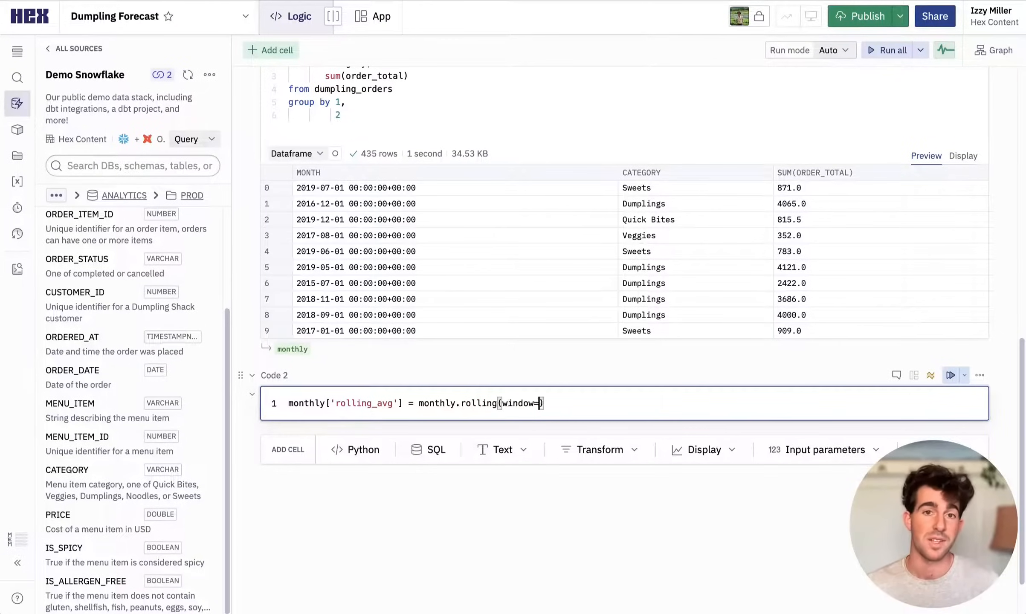
pyautogui.write("4)['")
pyautogui.scroll(3, 653, 414)
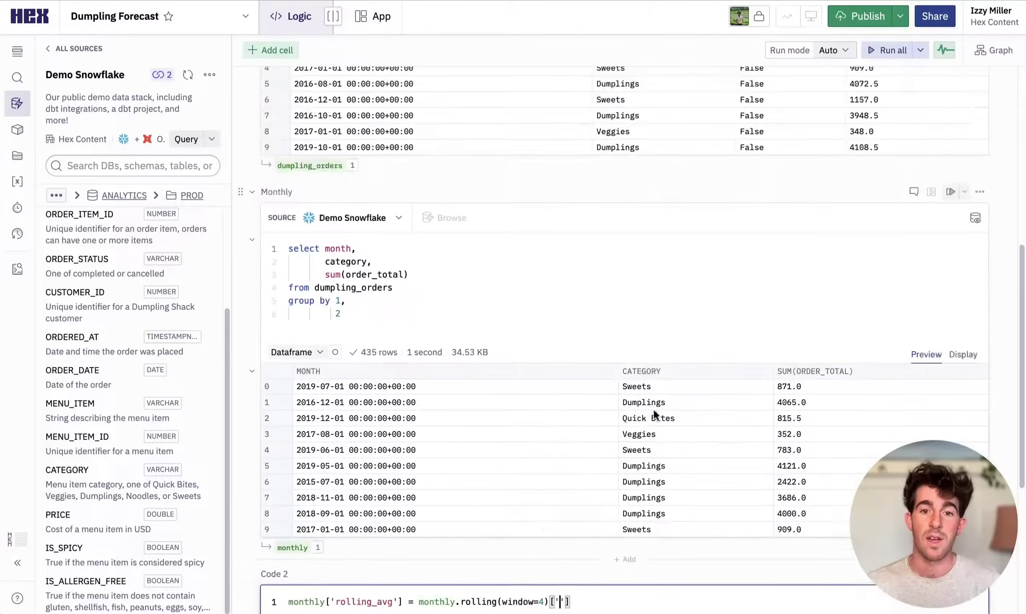
pyautogui.click(409, 274)
pyautogui.write(',')
pyautogui.write('tal')
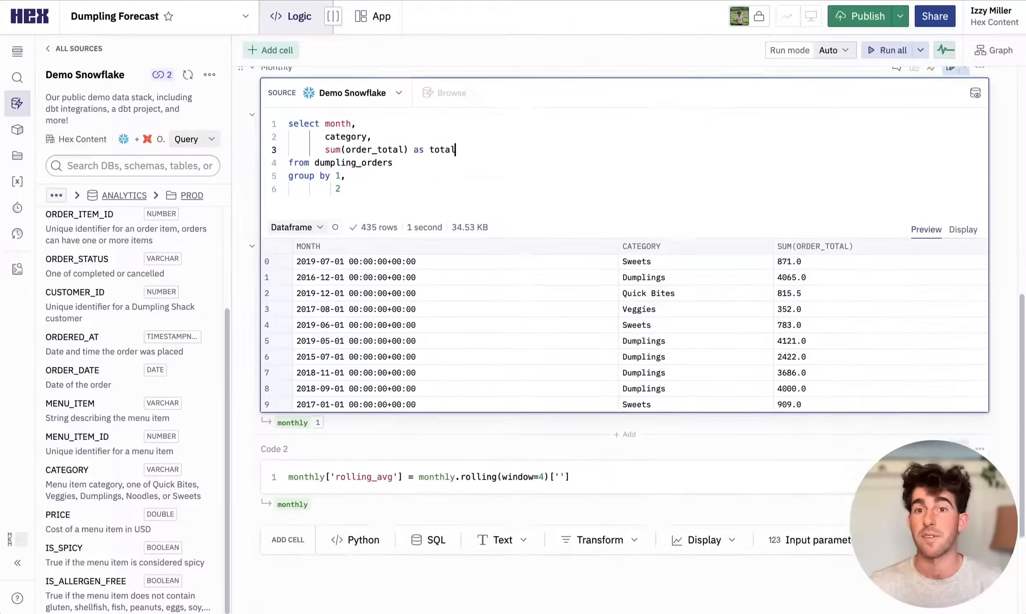
pyautogui.scroll(-3, 561, 321)
pyautogui.click(559, 417)
pyautogui.write("TOTAL'].")
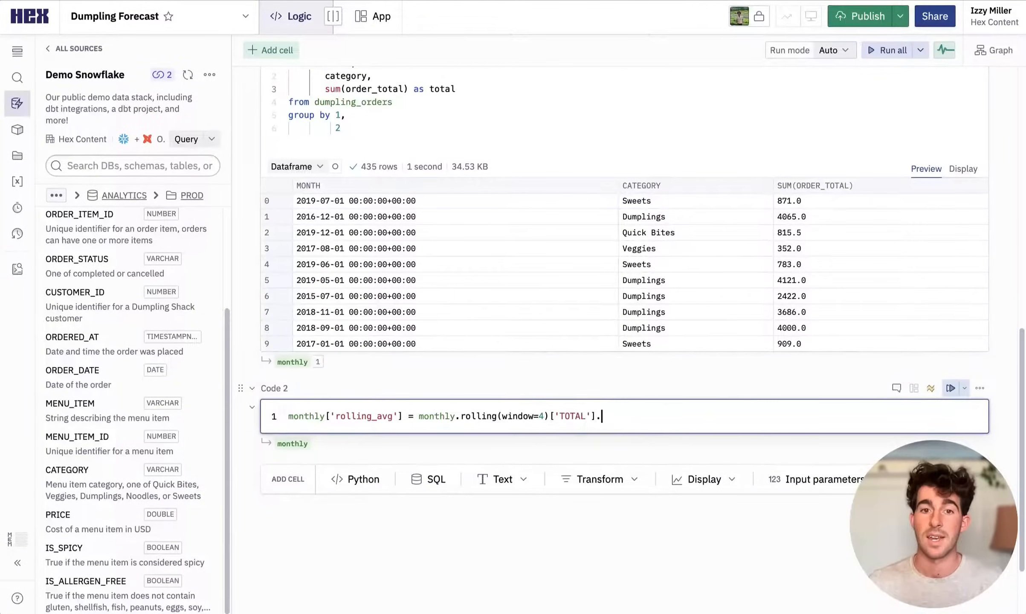
pyautogui.write('mean()')
pyautogui.scroll(4, 562, 321)
pyautogui.click(593, 258)
pyautogui.hotkey('ctrl', 'Return')
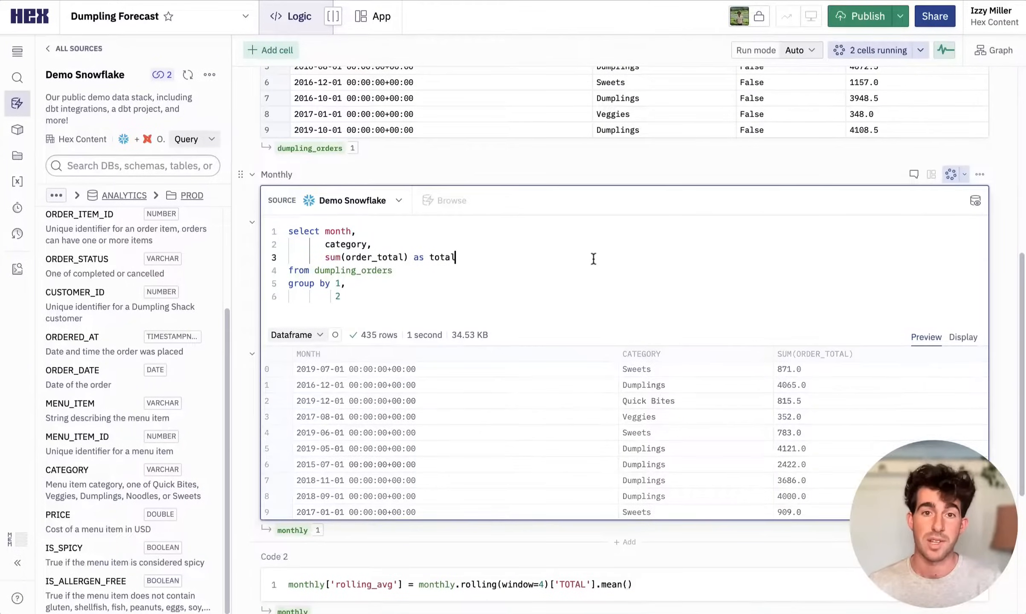
pyautogui.scroll(-2, 593, 258)
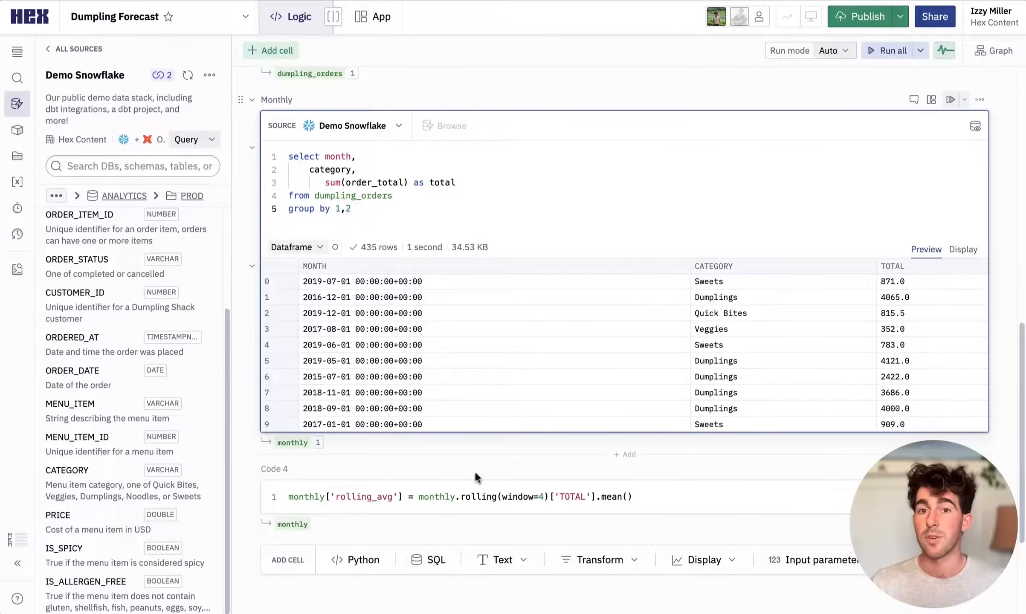
# Output the updated monthly dataframe below the code and hide the data sources panel.
pyautogui.click(642, 506)
pyautogui.press('End')
pyautogui.press('Return')
pyautogui.write('monthly')
pyautogui.hotkey('ctrl', 'Return')
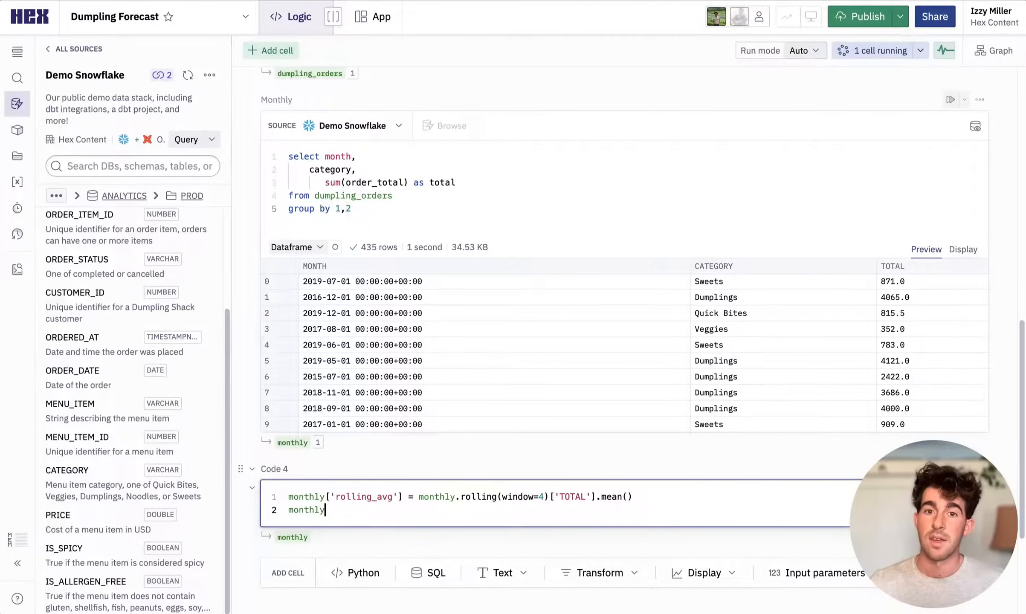
pyautogui.click(17, 103)
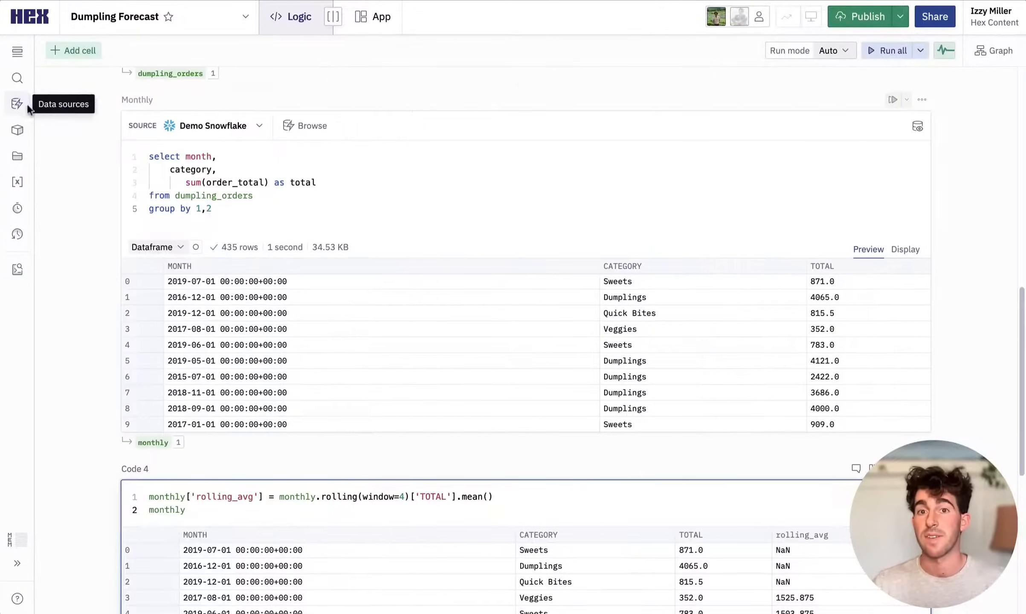
pyautogui.click(994, 51)
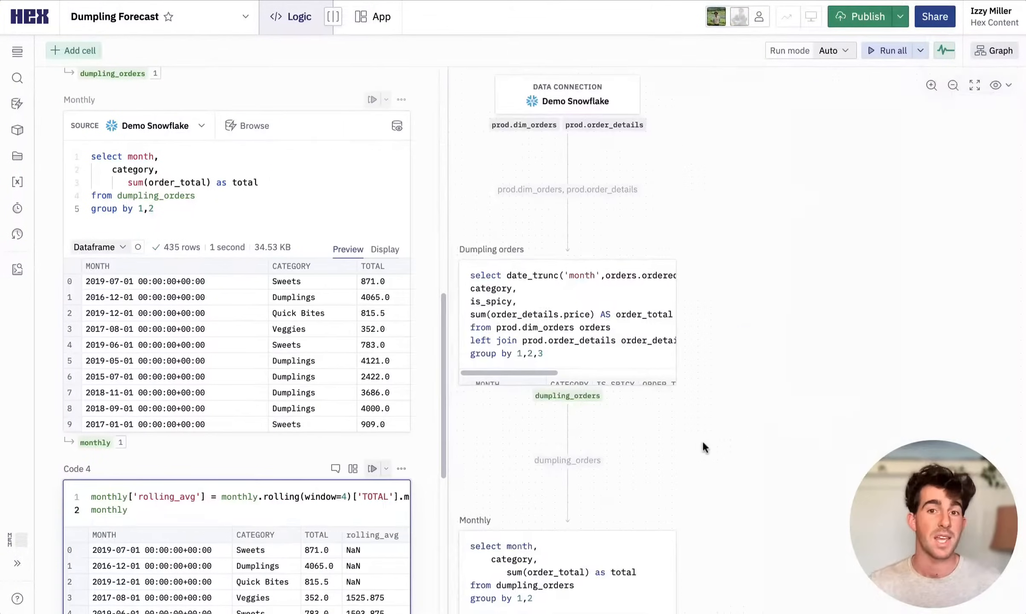
pyautogui.click(372, 100)
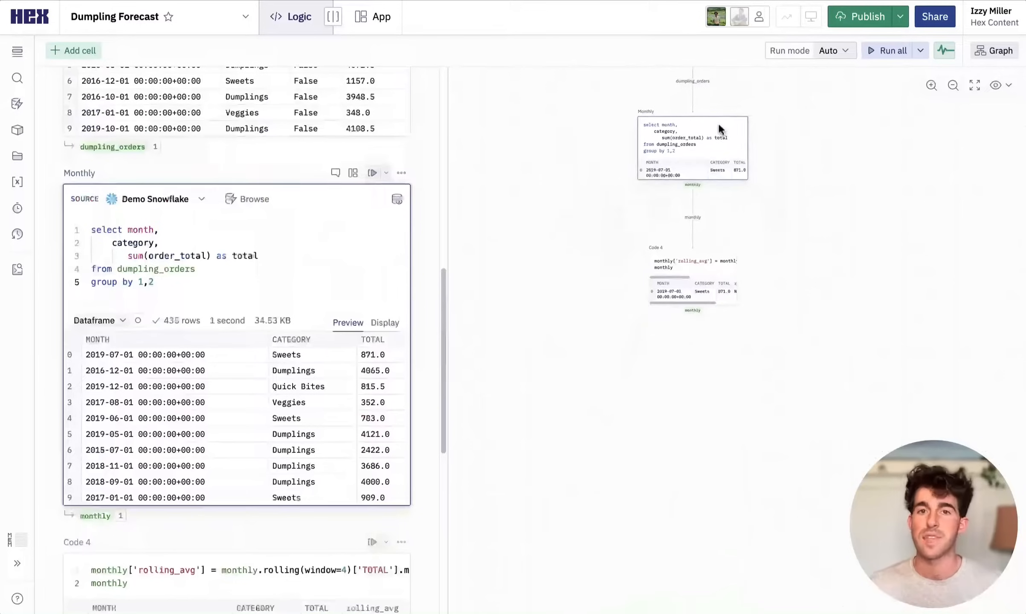
pyautogui.click(994, 49)
pyautogui.scroll(-5, 514, 321)
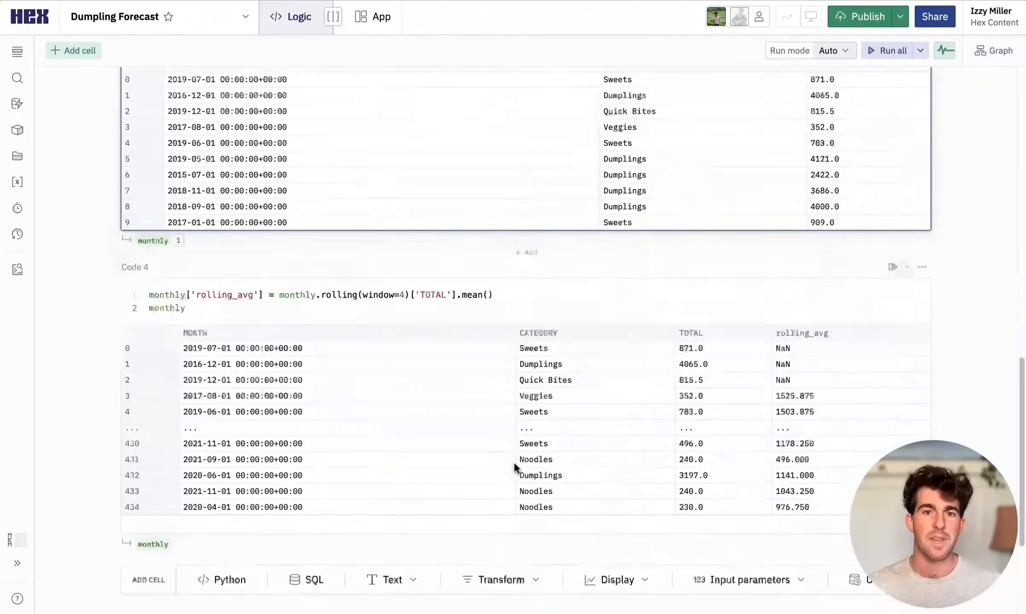
# Chart TOTAL by MONTH from monthly as stacked bars coloured by CATEGORY.
pyautogui.click(152, 545)
pyautogui.click(127, 502)
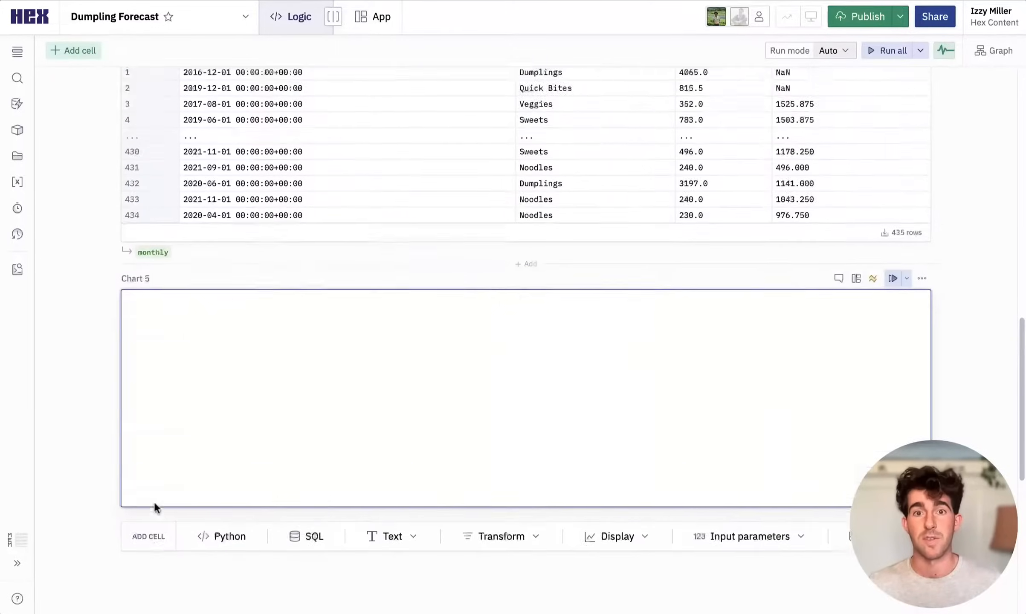
pyautogui.click(257, 392)
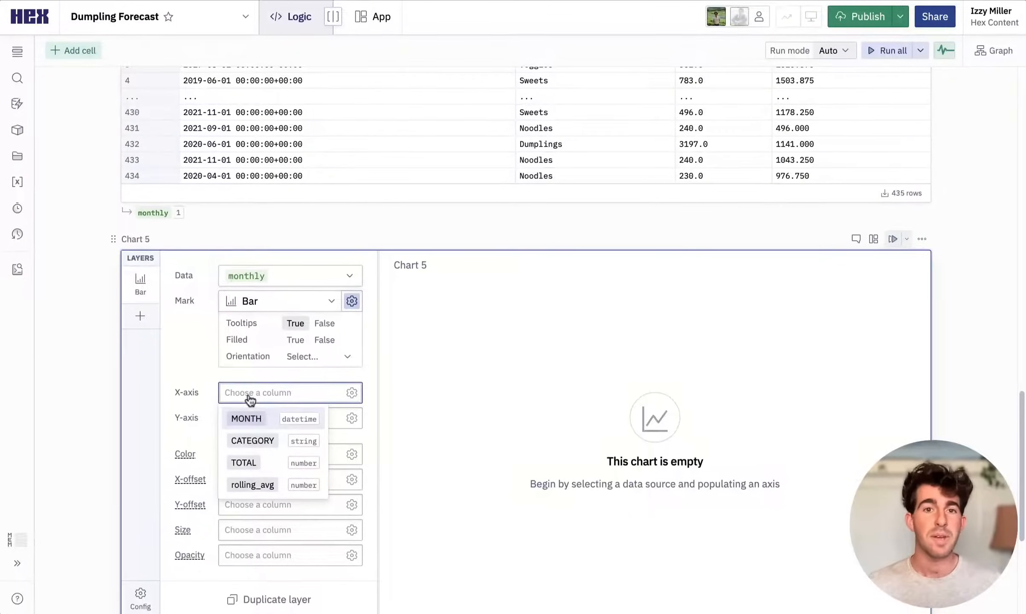
pyautogui.scroll(-3, 253, 392)
pyautogui.click(246, 286)
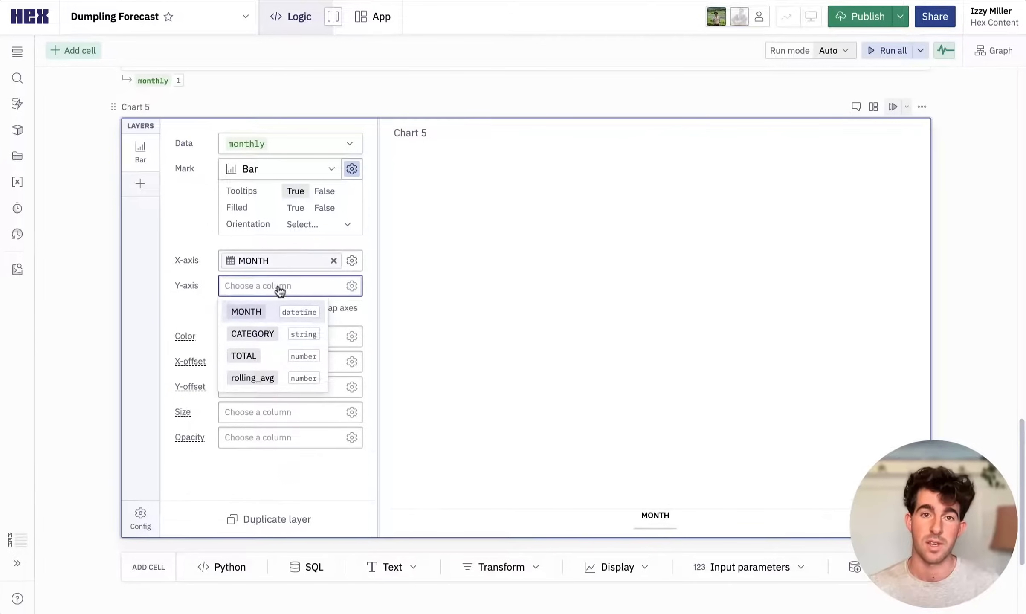
pyautogui.click(244, 356)
pyautogui.click(277, 337)
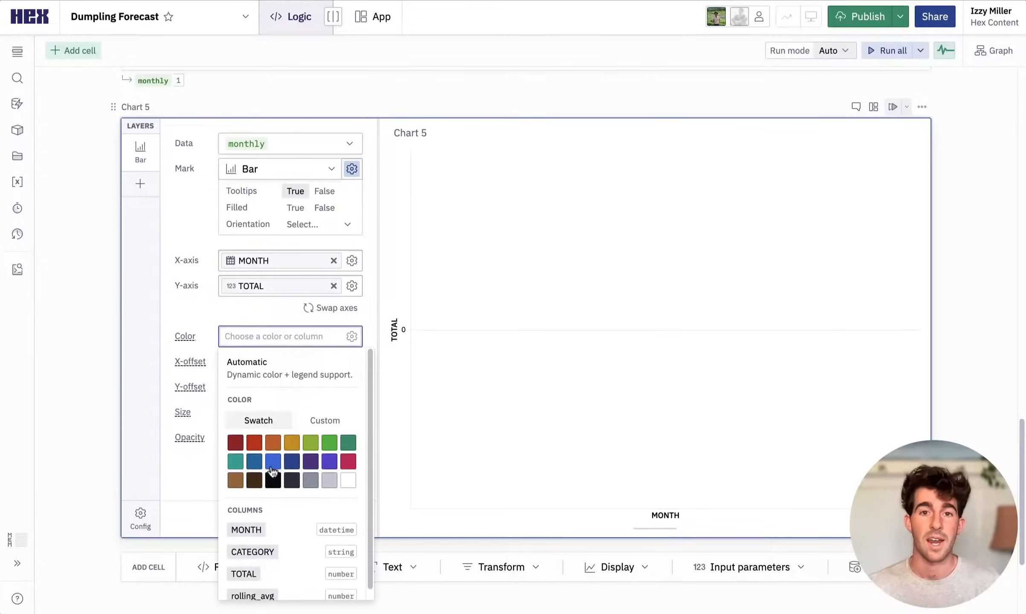
pyautogui.click(253, 552)
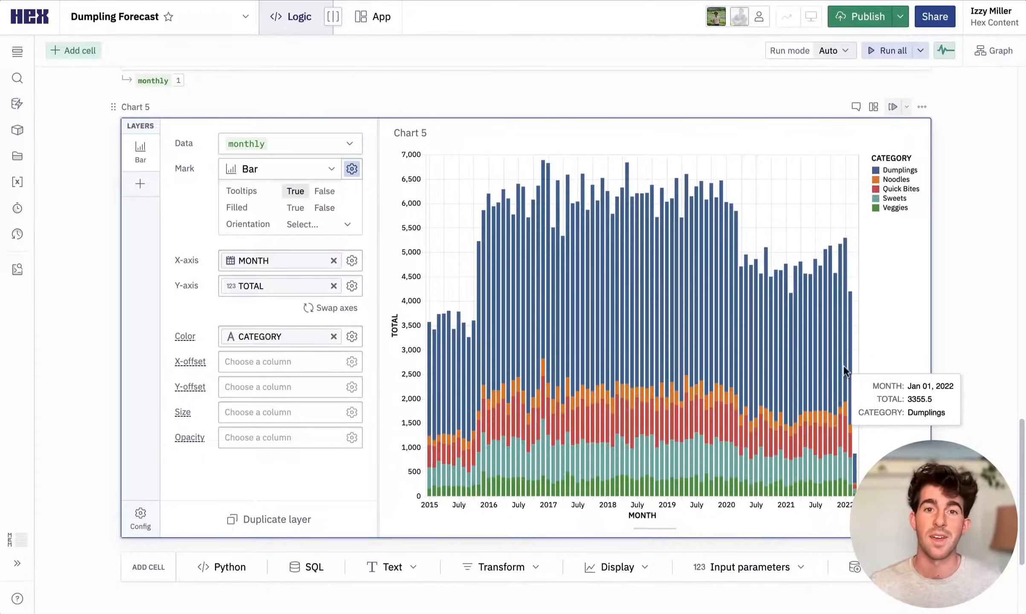
pyautogui.click(609, 569)
# Show monthly in a table cell and add a text cell headed 'Forecasted monthly dumpling order volume'.
pyautogui.click(600, 479)
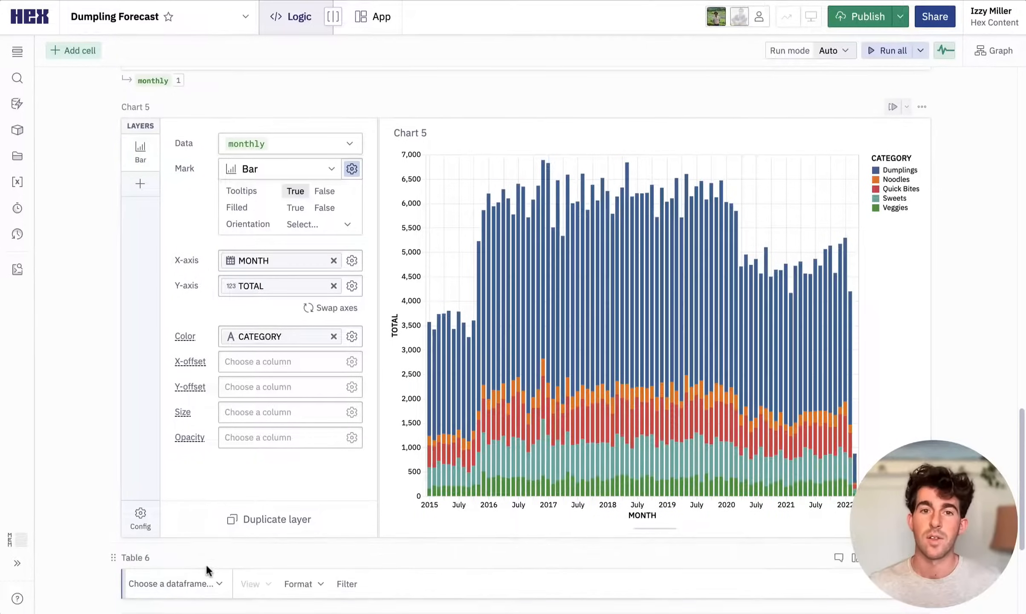
pyautogui.click(172, 584)
pyautogui.click(152, 553)
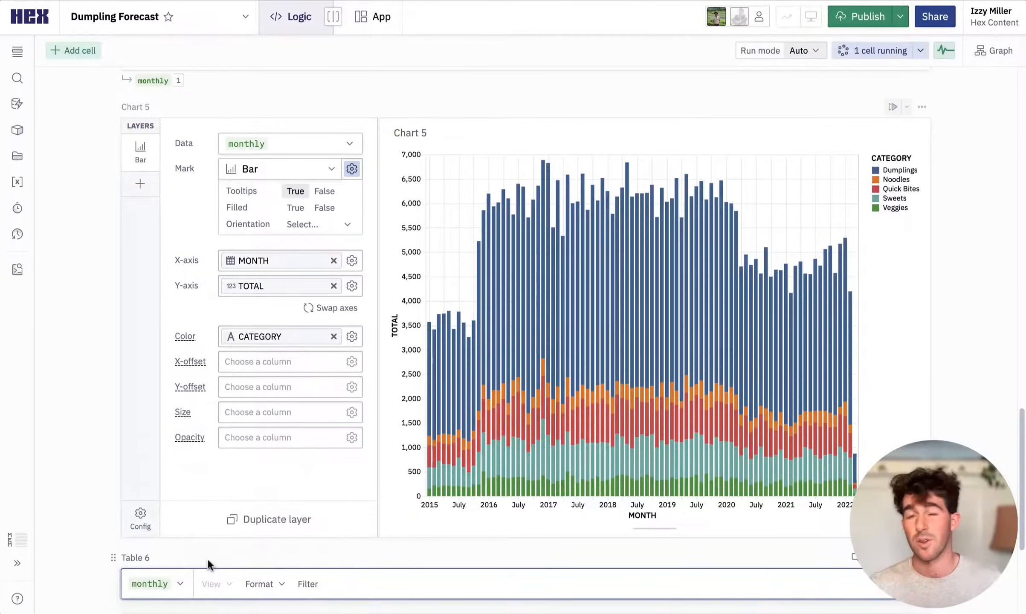
pyautogui.scroll(-5, 208, 565)
pyautogui.scroll(-5, 209, 565)
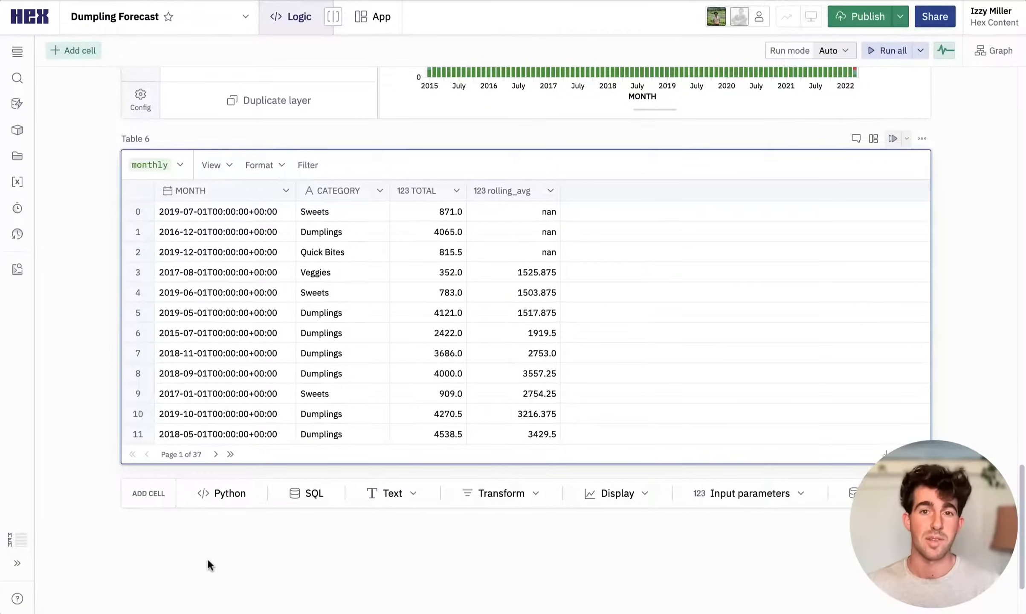
pyautogui.click(392, 493)
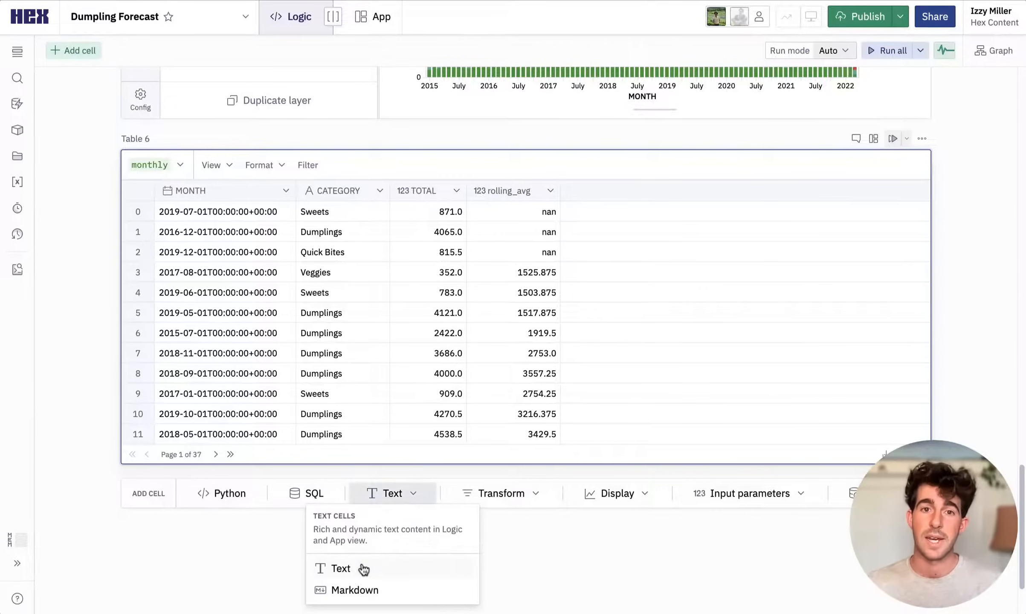
pyautogui.click(337, 566)
pyautogui.write('# Forecasted monthly dumpling o')
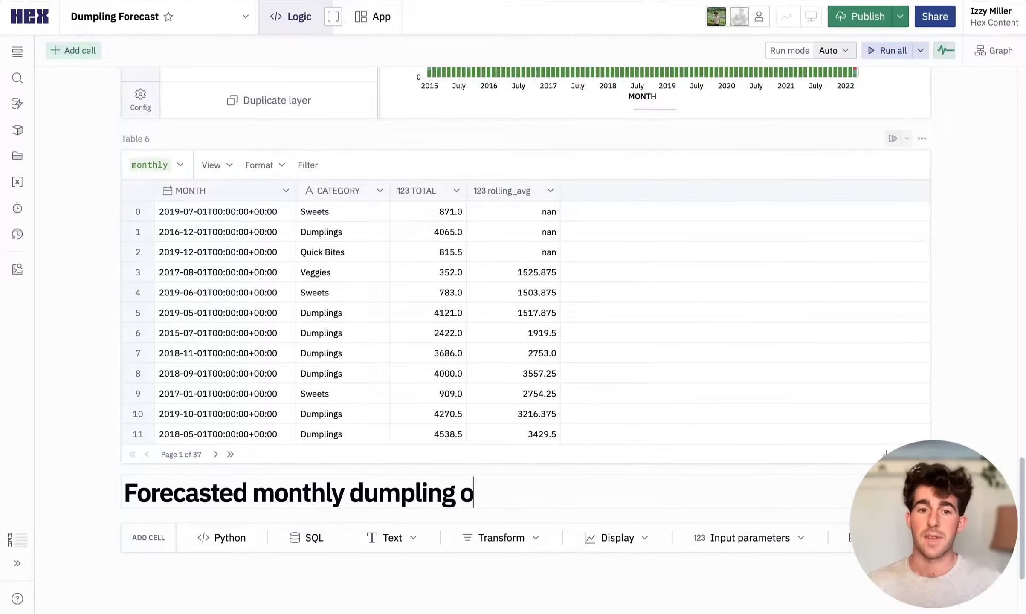
pyautogui.write('rder volume')
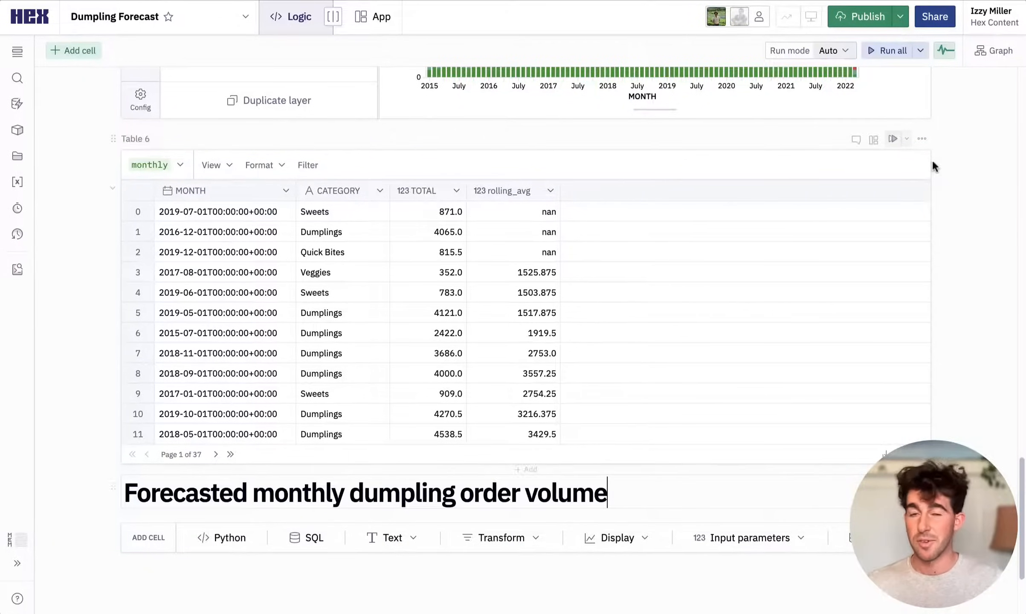
pyautogui.scroll(-4, 981, 166)
pyautogui.scroll(-3, 981, 166)
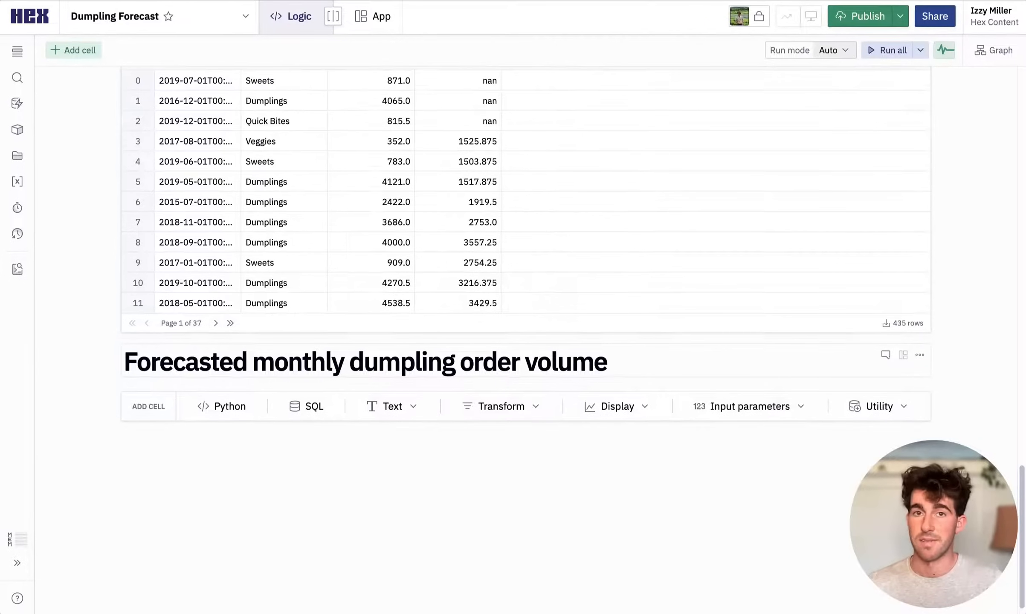
# Run 'from prophet import Prophet, plot' in a Python cell and begin inserting a filter cell.
pyautogui.click(222, 406)
pyautogui.write('from prophet import Prophet, plot')
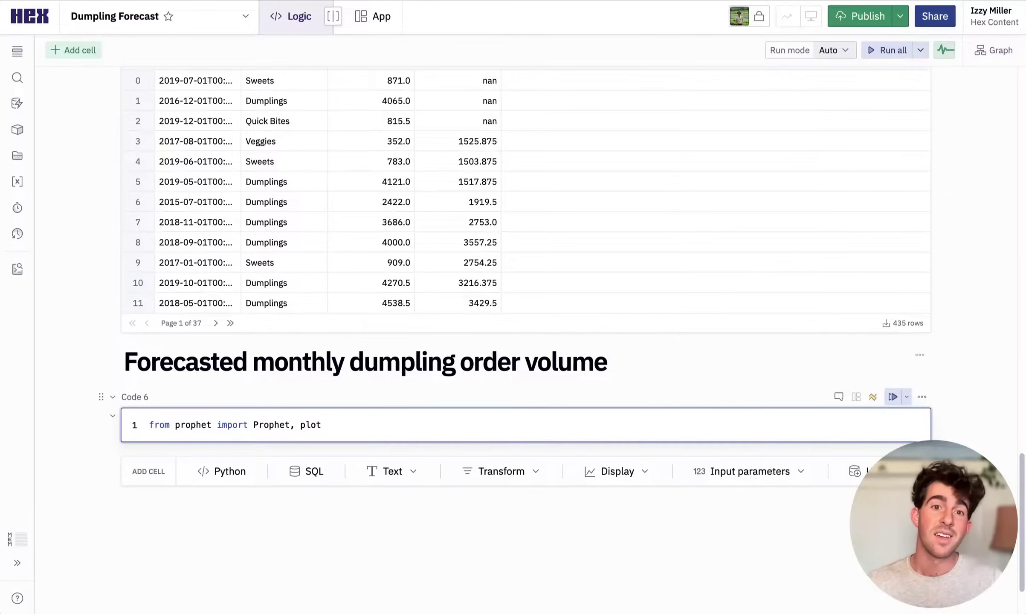
pyautogui.hotkey('shift', 'Return')
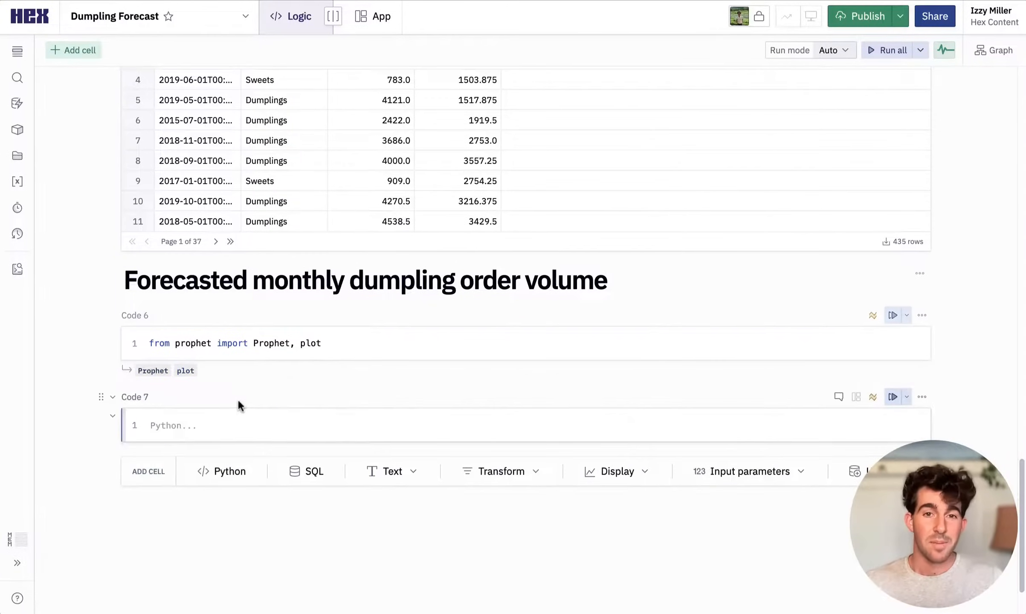
pyautogui.moveTo(526, 383)
pyautogui.click(283, 386)
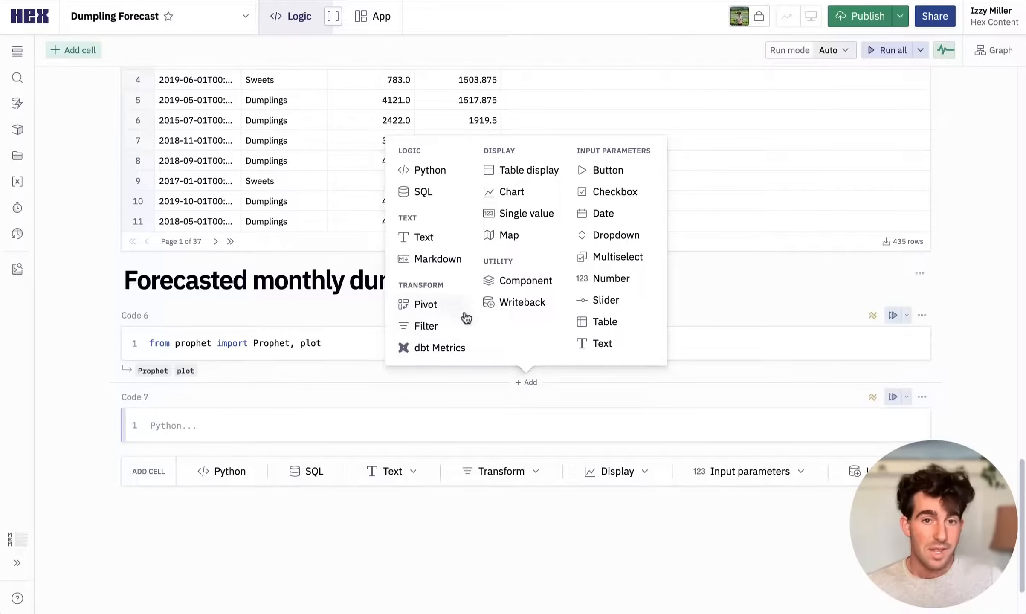
# Filter dumpling_orders to rows where CATEGORY equals Dumplings.
pyautogui.click(426, 326)
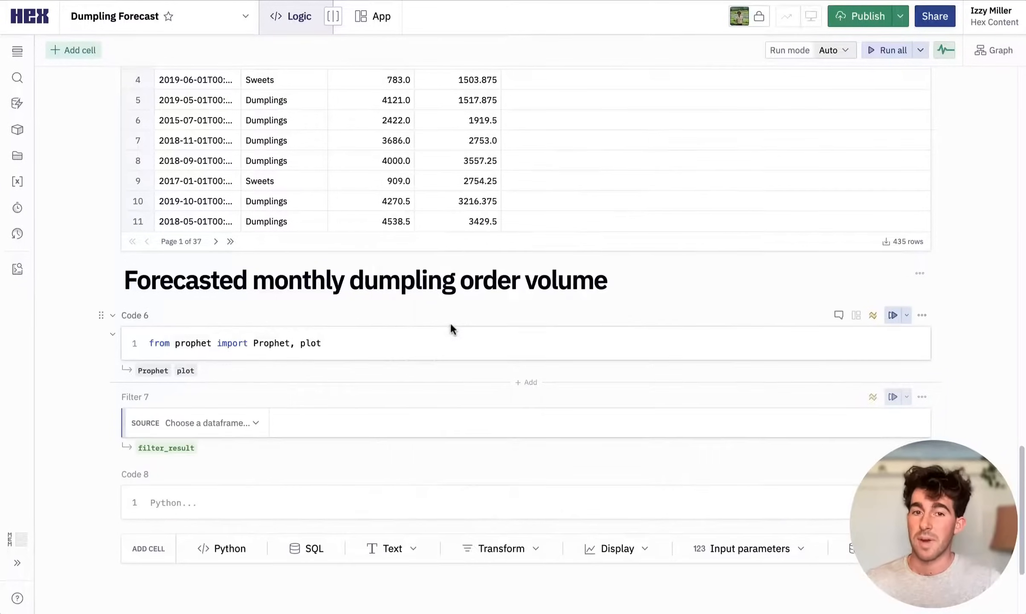
pyautogui.click(257, 423)
pyautogui.click(172, 477)
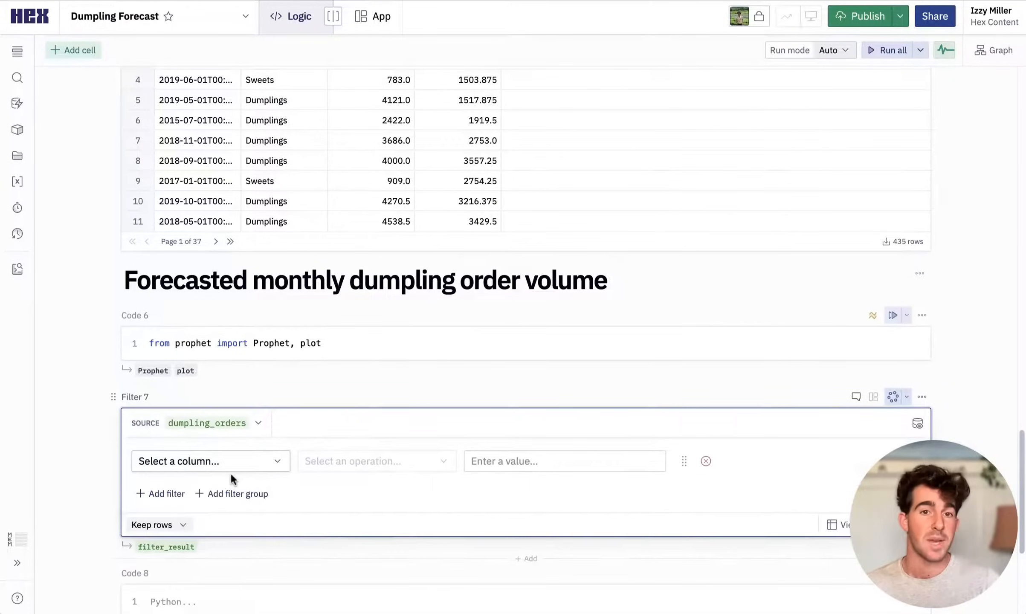
pyautogui.click(265, 464)
pyautogui.click(181, 533)
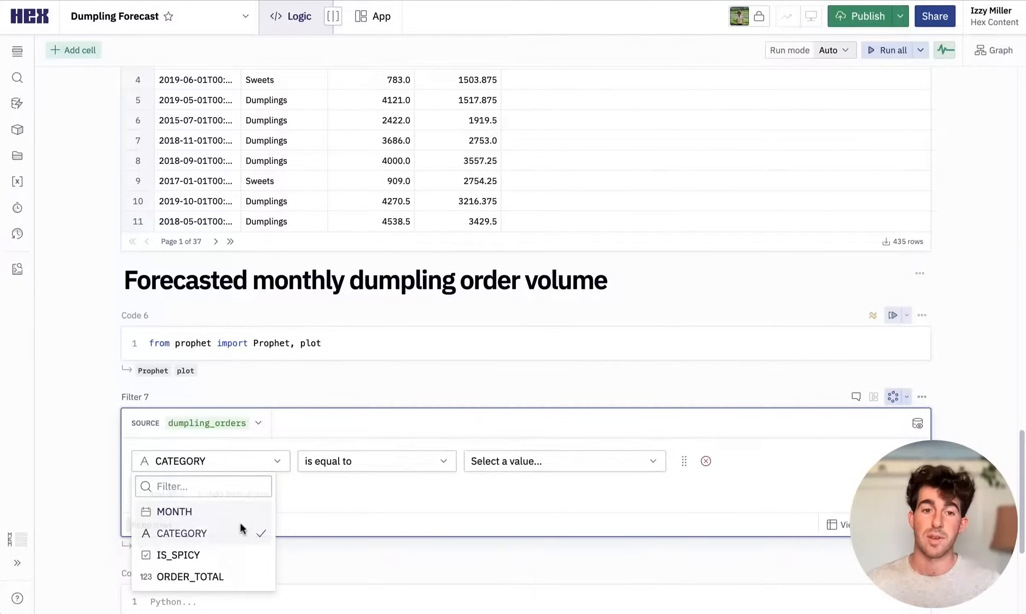
pyautogui.click(560, 462)
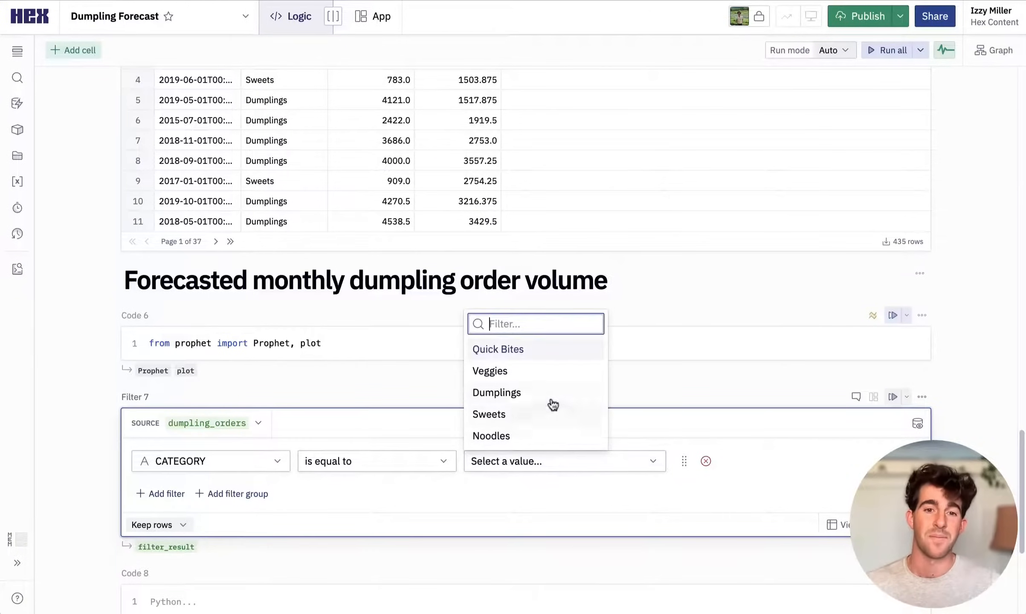
pyautogui.click(497, 392)
# Add an IS_SPICY is false condition and show the 87-row filter_result as a table.
pyautogui.click(160, 494)
pyautogui.click(235, 497)
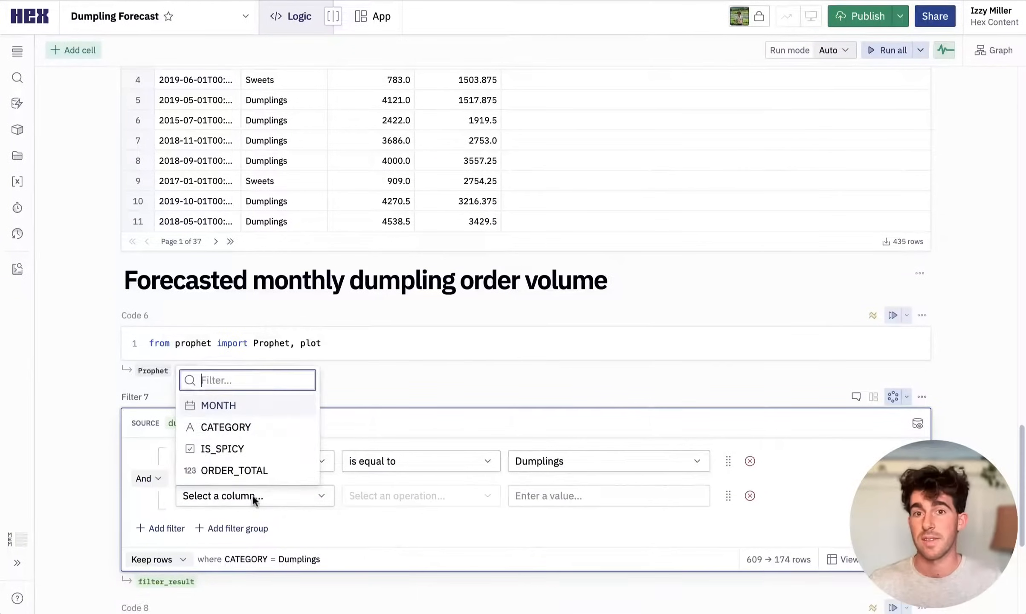
pyautogui.click(233, 449)
pyautogui.click(448, 497)
pyautogui.click(367, 428)
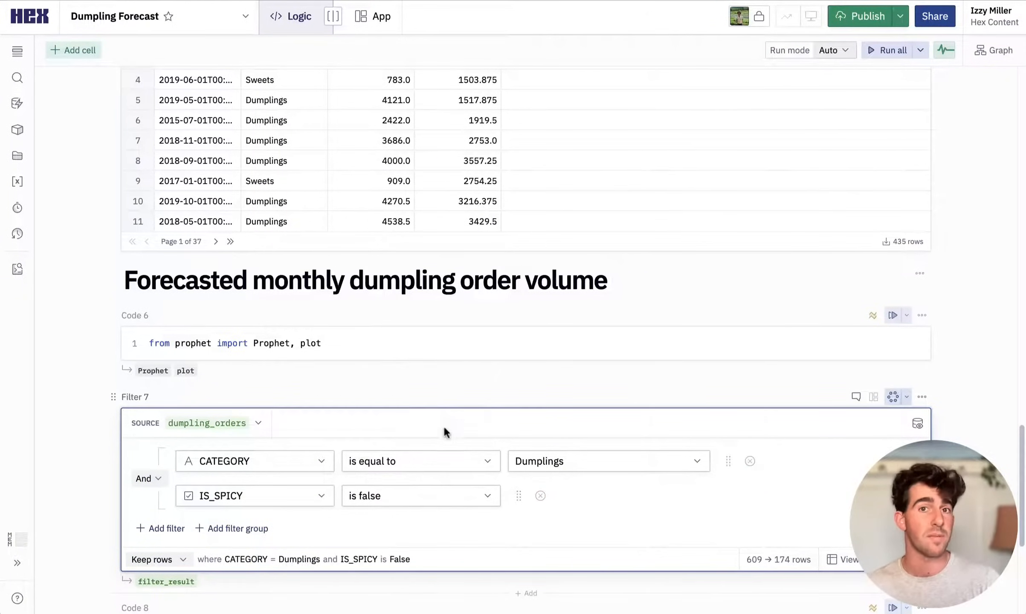
pyautogui.scroll(-5, 443, 426)
pyautogui.scroll(-1, 882, 376)
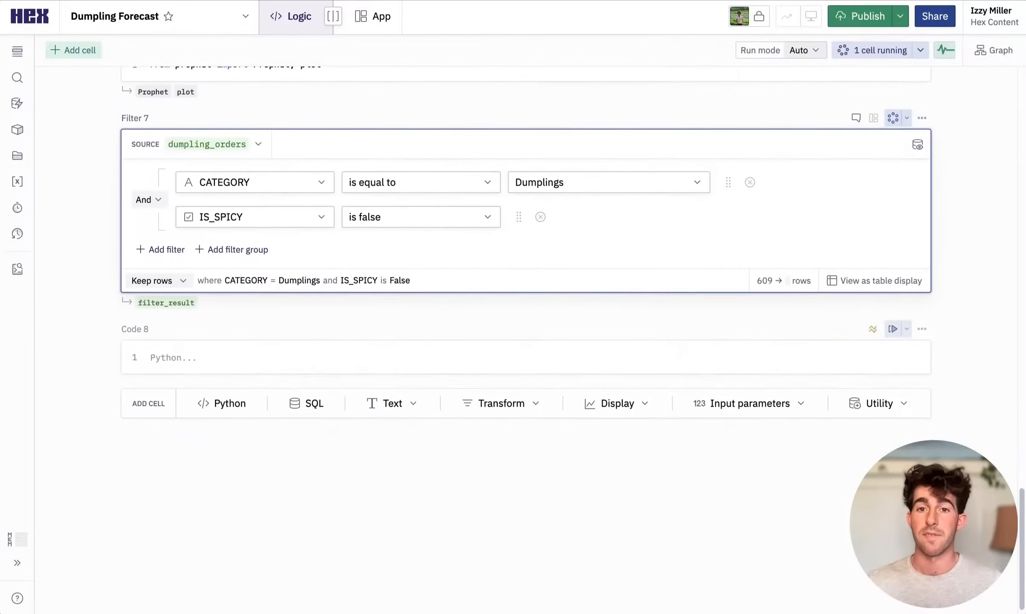
pyautogui.click(874, 281)
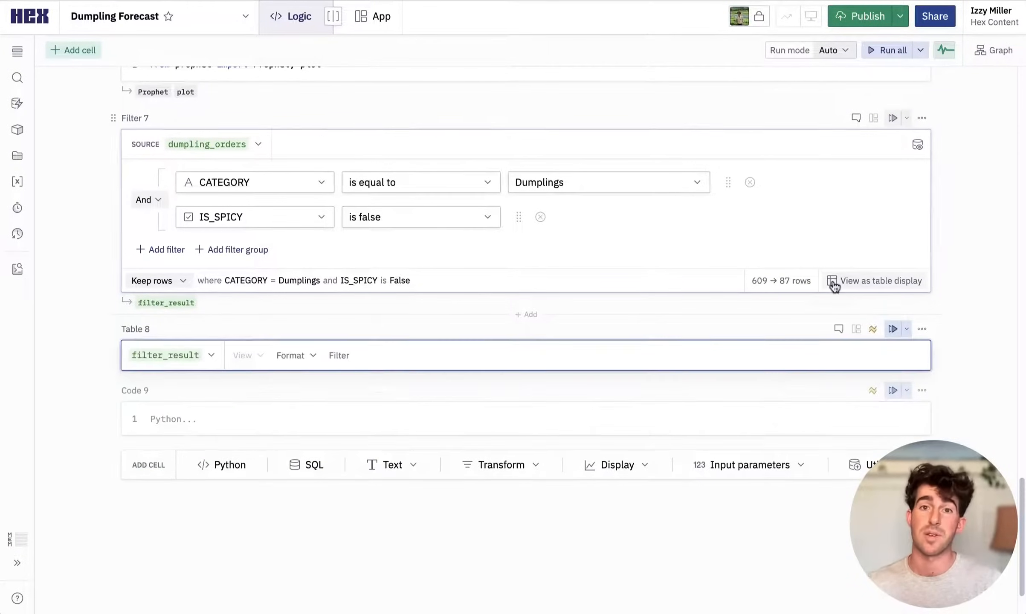
pyautogui.scroll(-1, 833, 278)
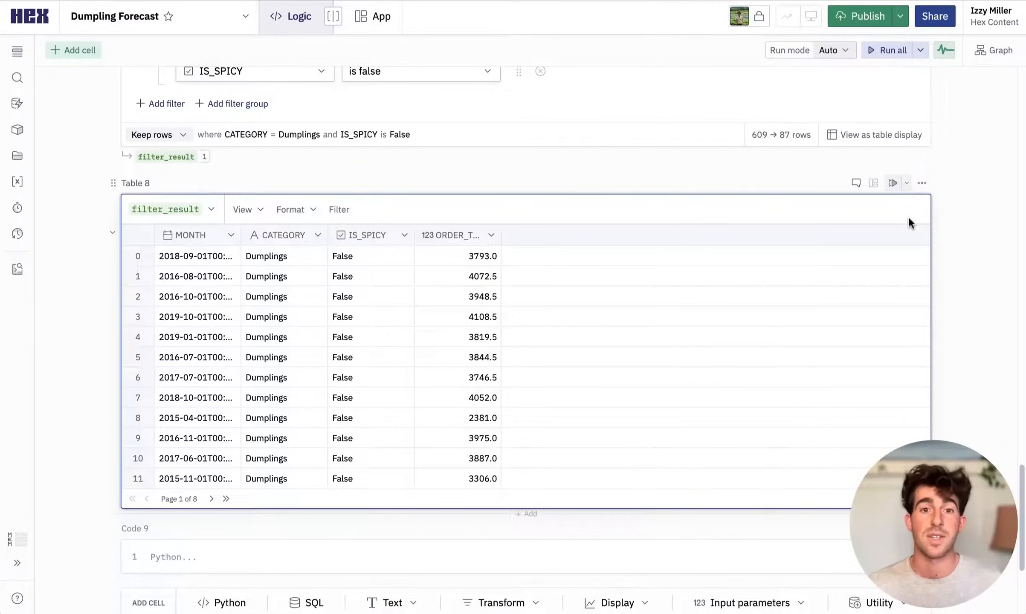
pyautogui.scroll(-3, 906, 225)
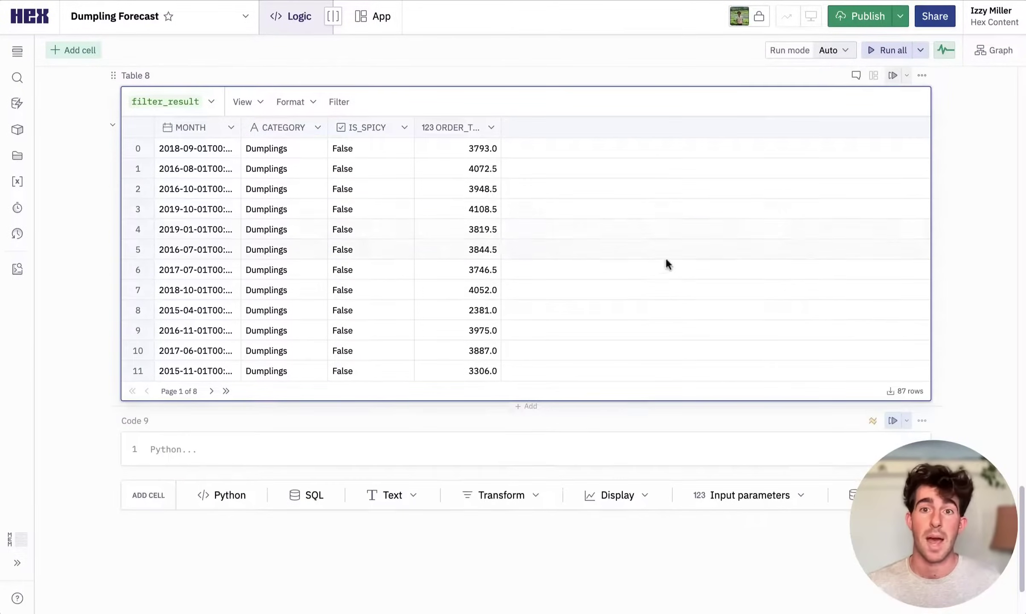
# Rename filter_result to ds/y, fit a Prophet model with daily_seasonality, and start a make_future_dataframe cell.
pyautogui.click(198, 447)
pyautogui.write('forecast')
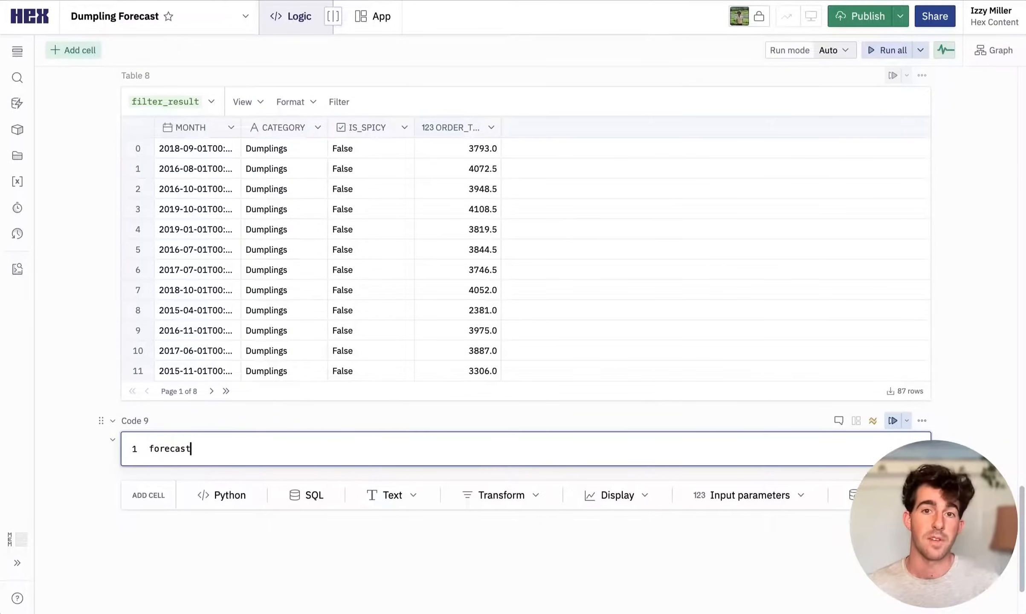
pyautogui.write("_df = filter_result.rename(columns={'M")
pyautogui.write("ONTH': 'ds','ORDER_TOTAL':")
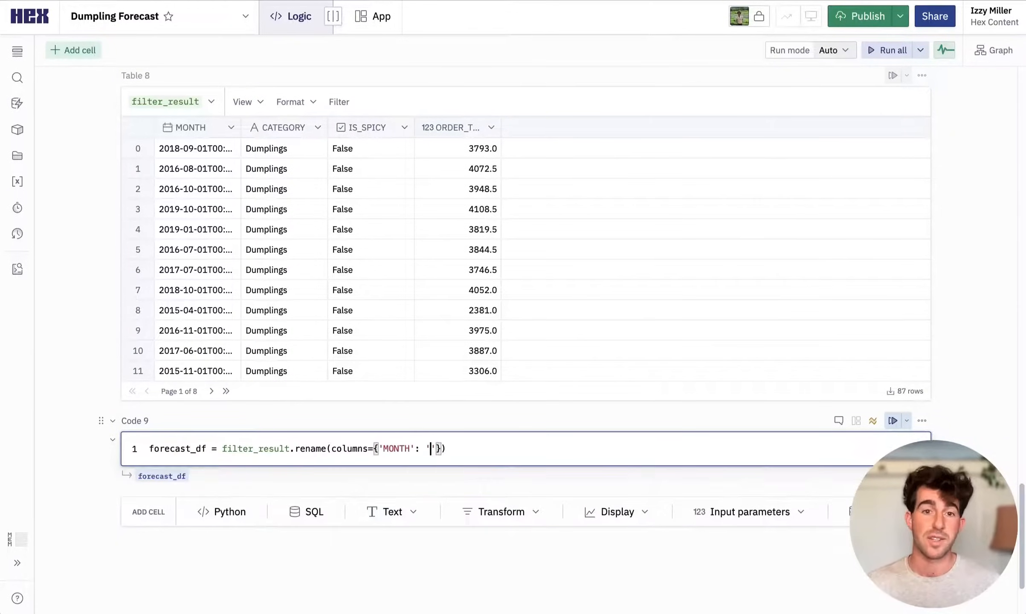
pyautogui.write(" 'y'")
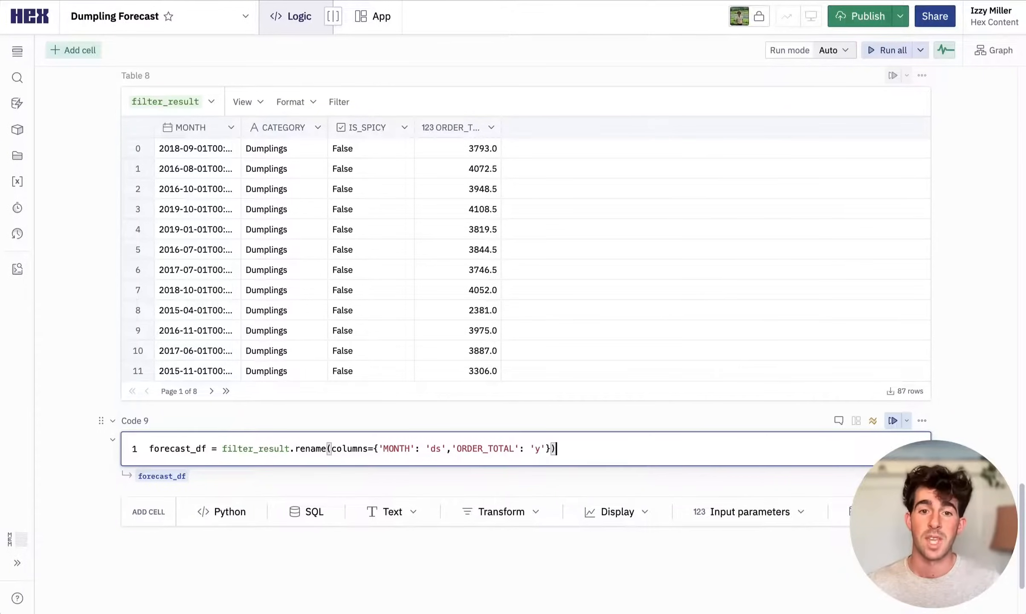
pyautogui.press('End')
pyautogui.press('Return')
pyautogui.write('rophet(interval_width=0.95, w')
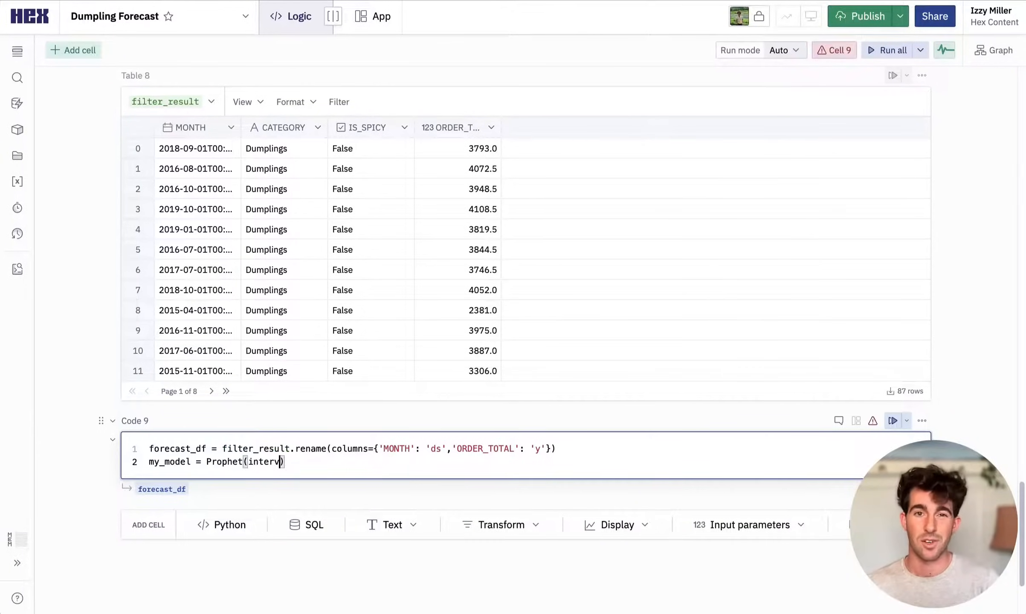
pyautogui.write('eekly_seasonality=False, daily_')
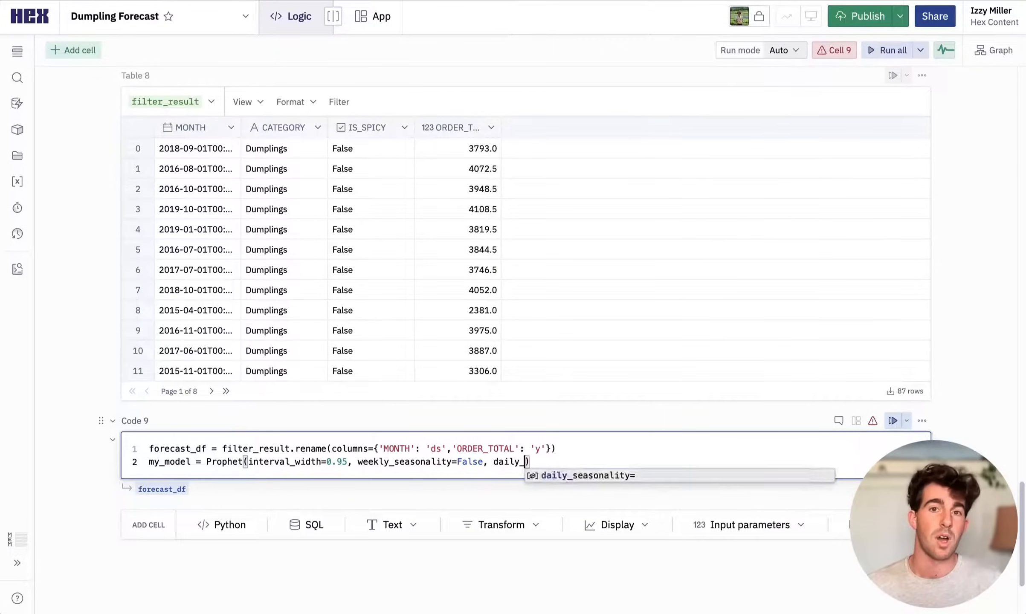
pyautogui.write('seasonality=False')
pyautogui.press('End')
pyautogui.press('Return')
pyautogui.write('my_model.fit(forecast_df')
pyautogui.hotkey('ctrl', 'Return')
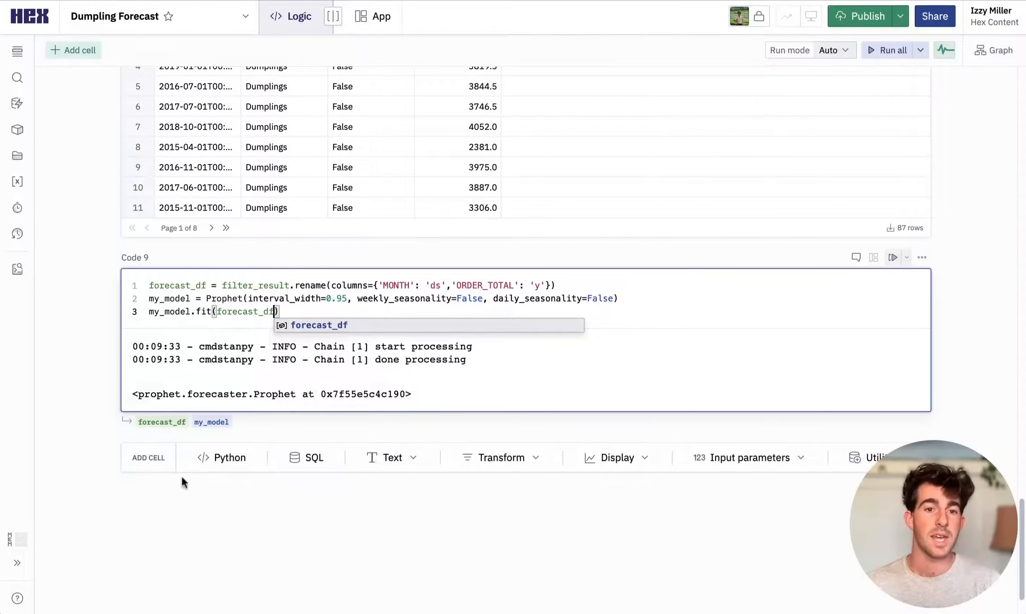
pyautogui.click(214, 463)
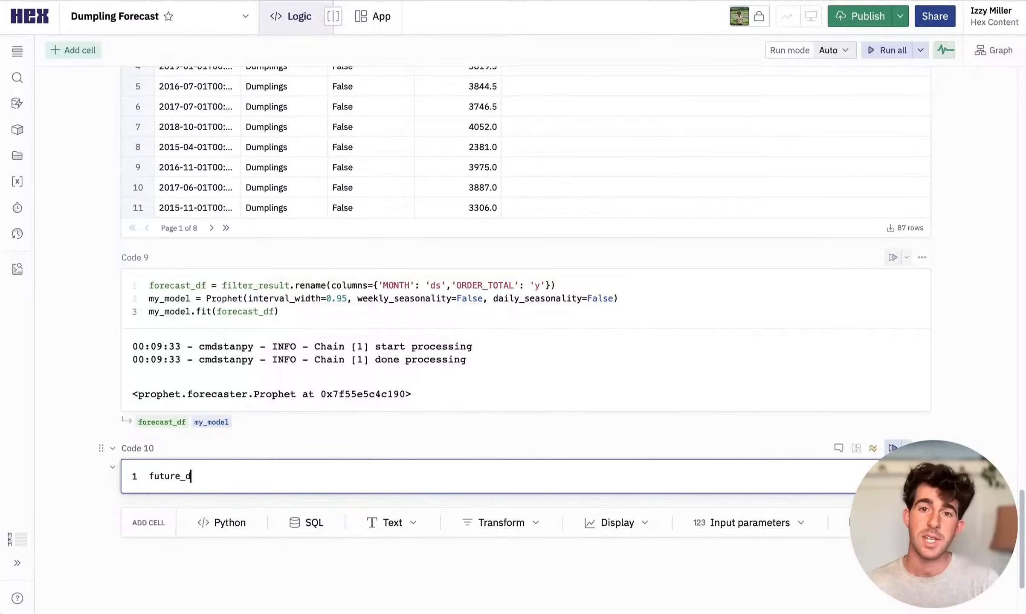
pyautogui.write('future_dataframe(')
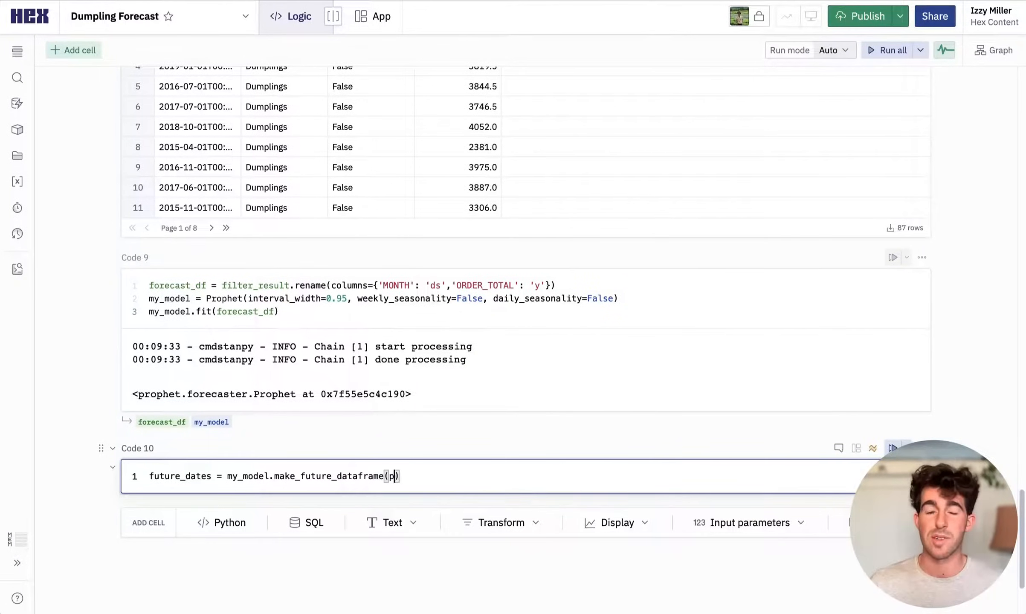
pyautogui.write('periods=')
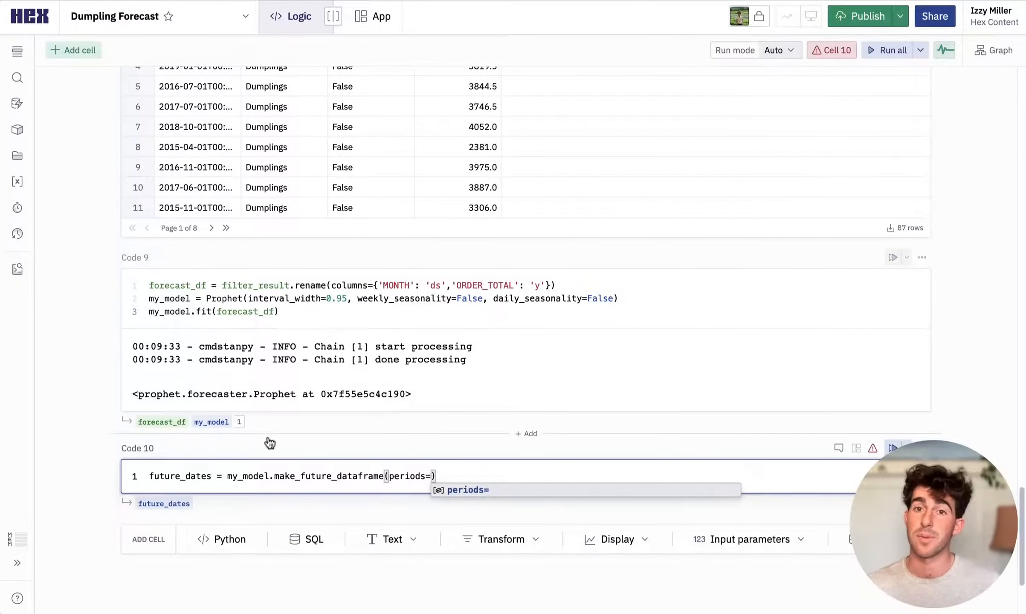
pyautogui.click(270, 435)
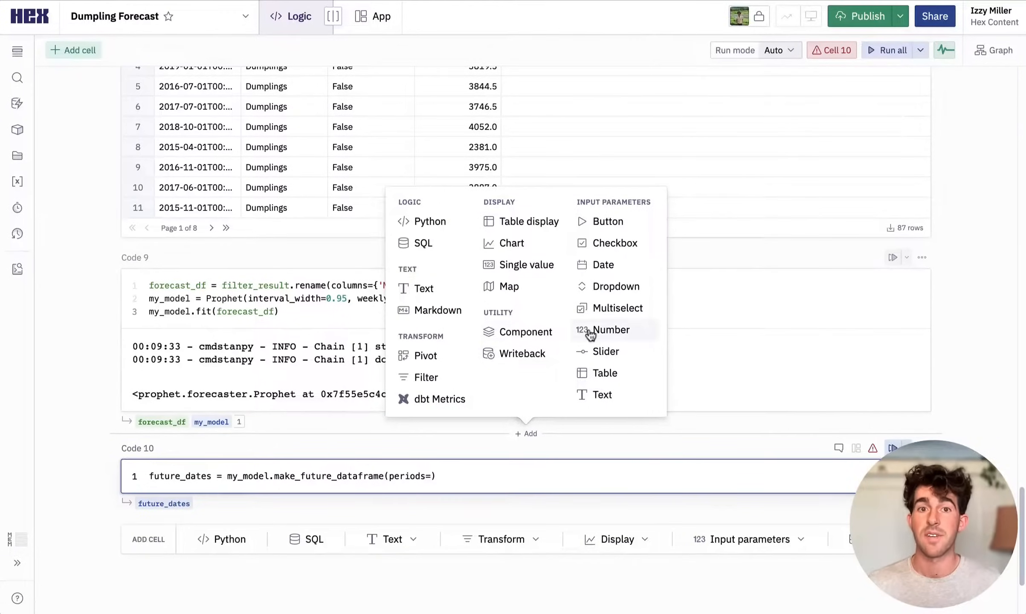
# Insert a Number input labelled 'Months to forecast' and set it to 48.
pyautogui.click(611, 330)
pyautogui.click(378, 394)
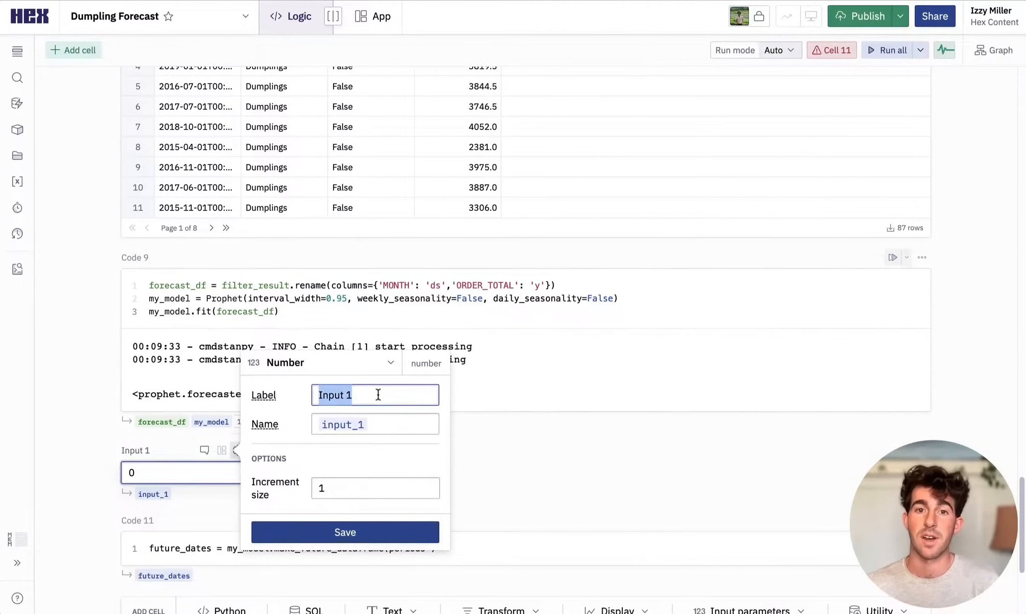
pyautogui.write('Months to forecast')
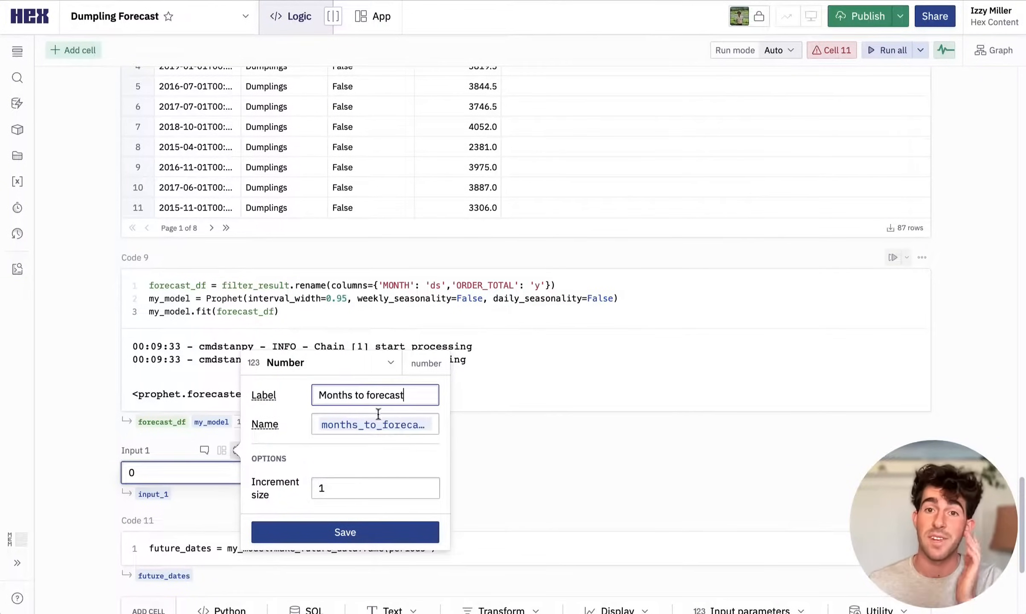
pyautogui.click(345, 532)
pyautogui.scroll(-3, 351, 526)
pyautogui.scroll(-2, 351, 526)
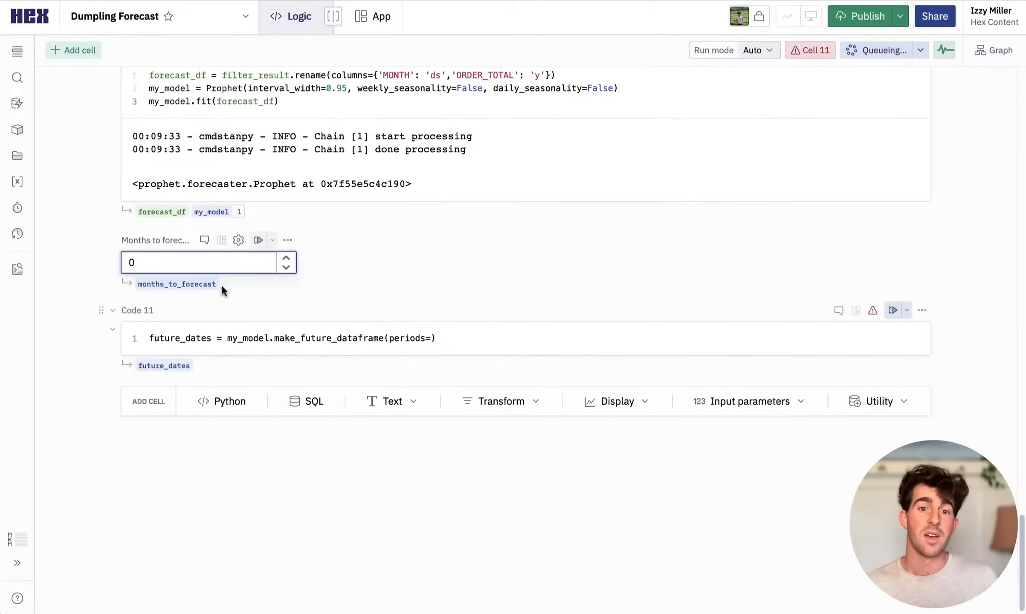
pyautogui.click(201, 263)
pyautogui.write('48')
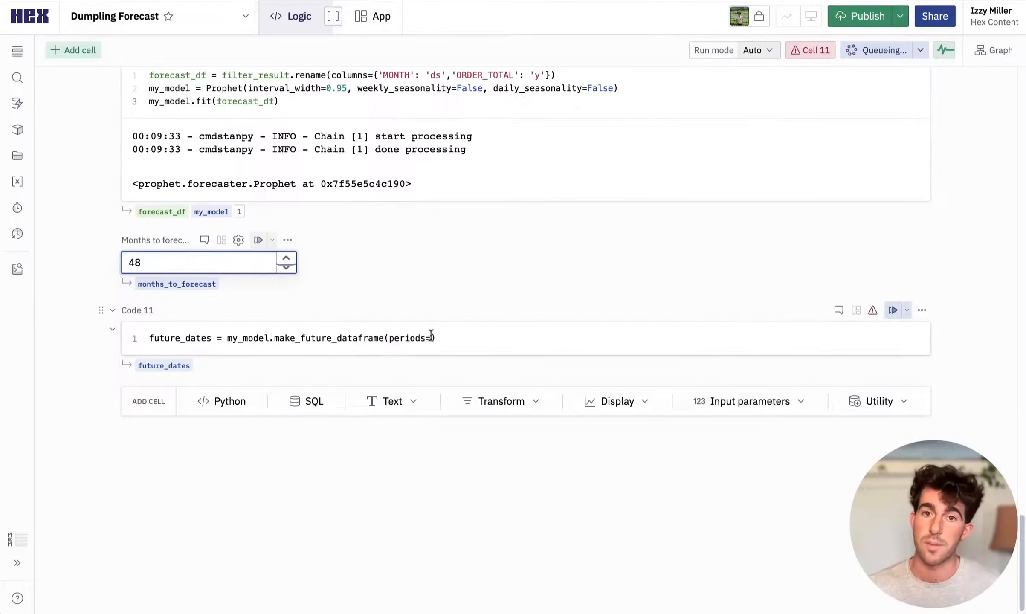
# Build future_dates with periods=months_to_forecast, freq='MS', predict, keep rounded tail(months_to_forecast+2) forecast rows, and run the cell.
pyautogui.click(431, 338)
pyautogui.write('months')
pyautogui.press('Tab')
pyautogui.write(',')
pyautogui.press('End')
pyautogui.press('Return')
pyautogui.write('forecast = my_model.predict(future_dat')
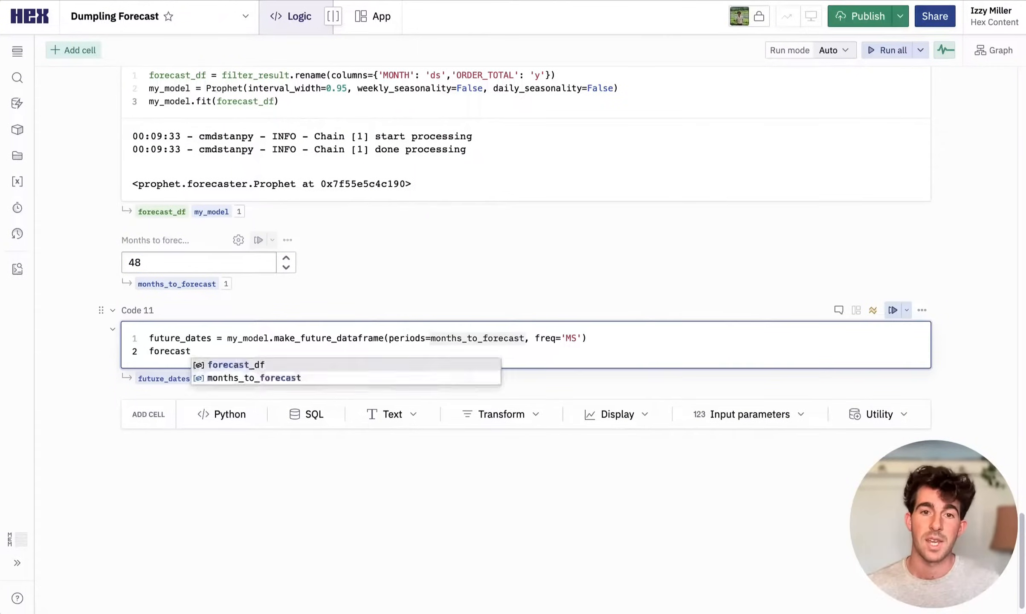
pyautogui.press('Tab')
pyautogui.press('End')
pyautogui.press('Return')
pyautogui.press('Return')
pyautogui.write('f')
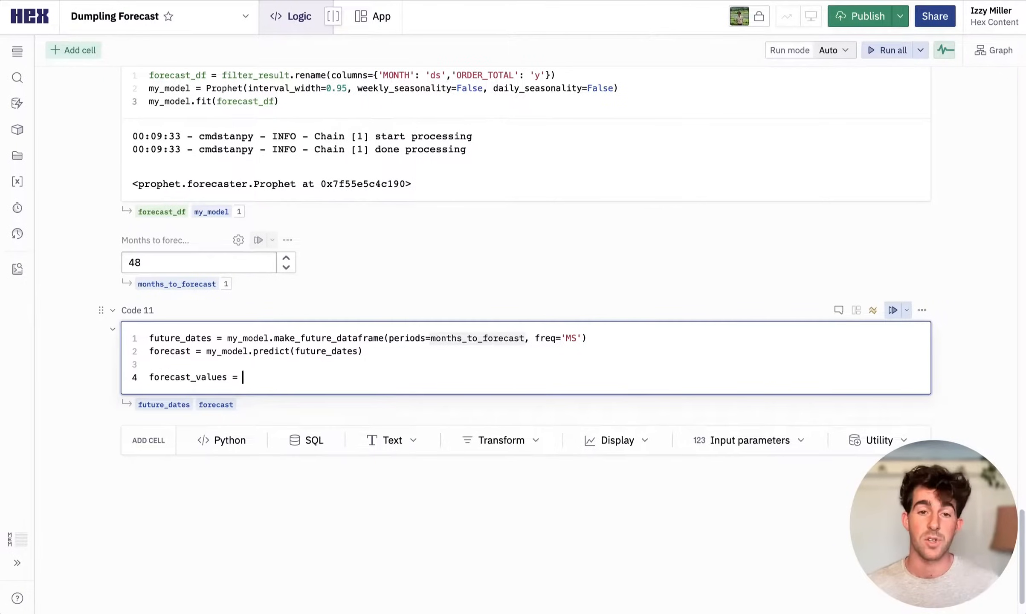
pyautogui.write("round(forecast[['ds','yhat','yhat_lower',")
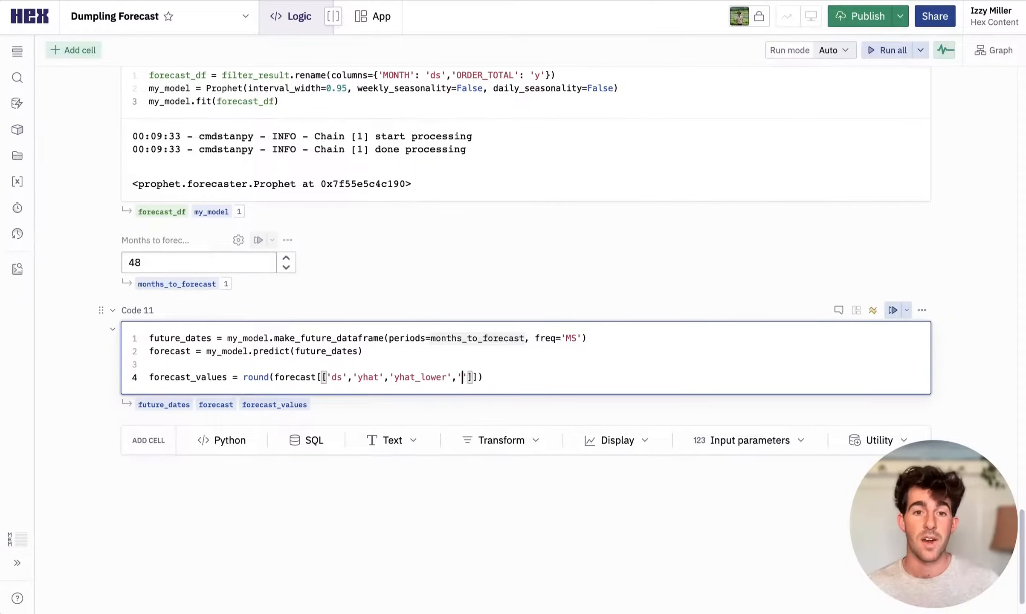
pyautogui.write("yhat_upper'")
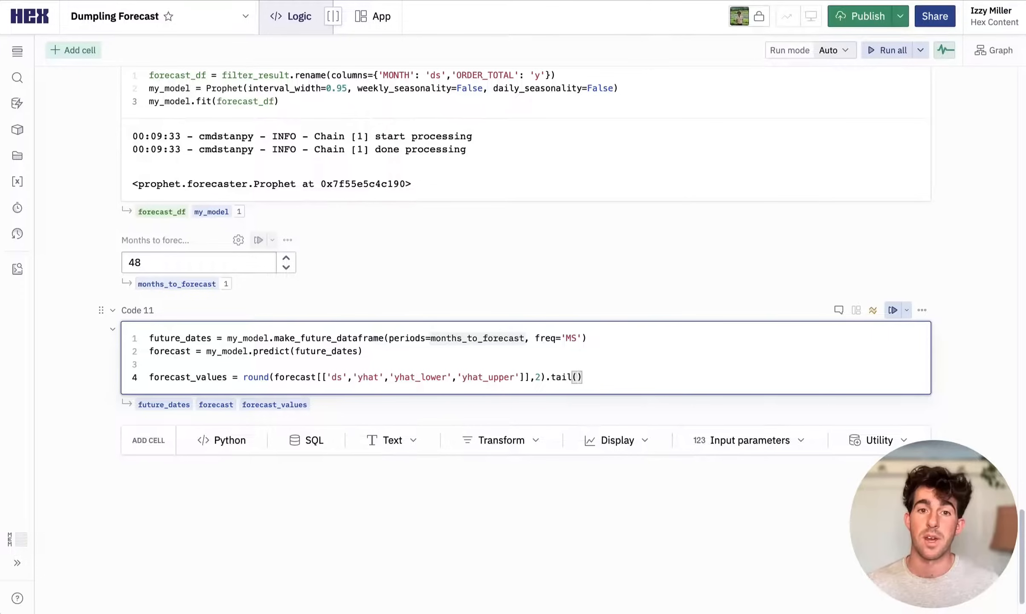
pyautogui.write('months_to_f')
pyautogui.press('Tab')
pyautogui.write('+2')
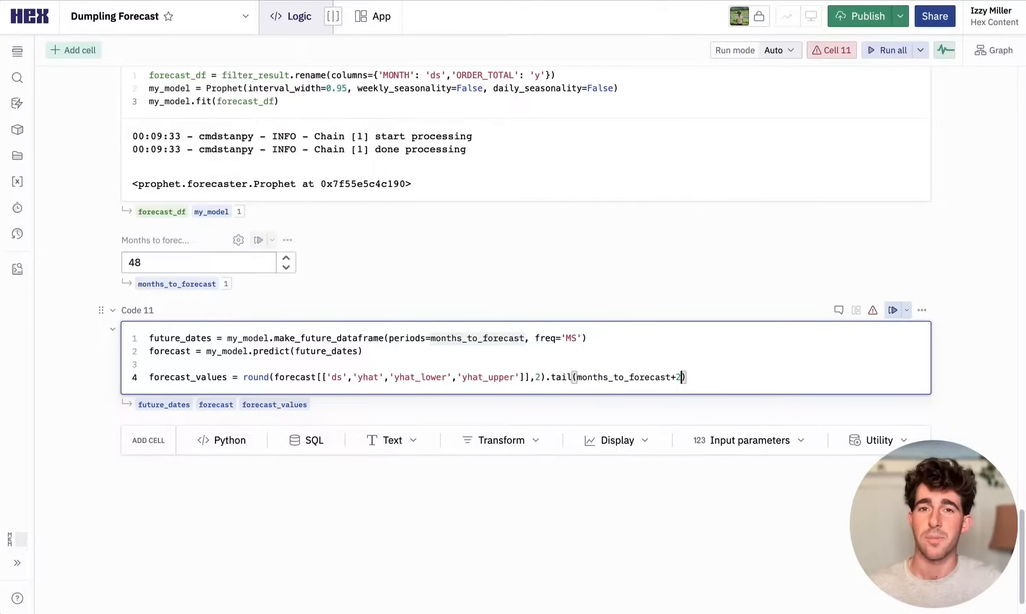
pyautogui.hotkey('ctrl', 'Return')
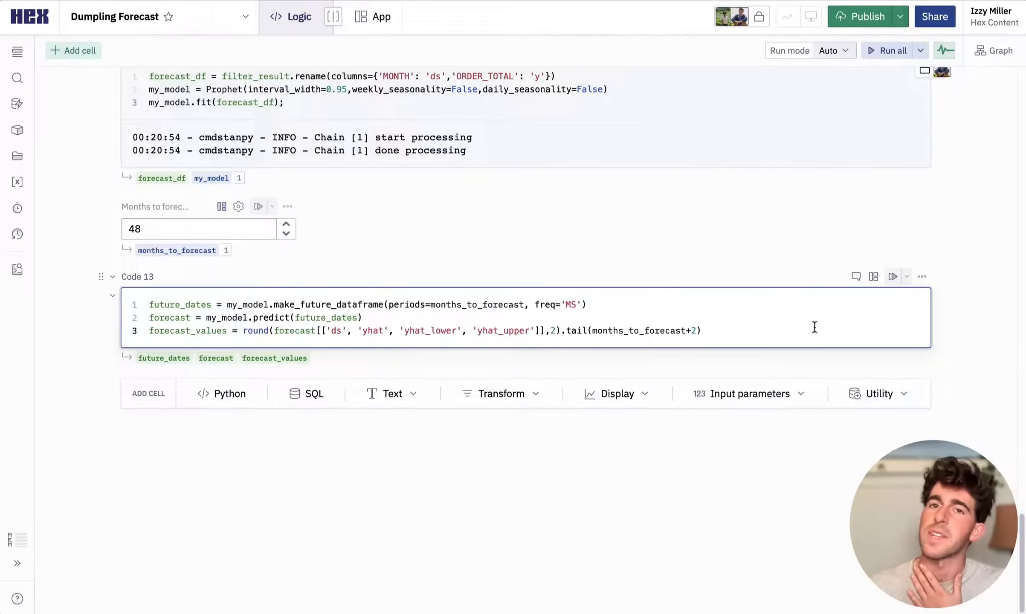
pyautogui.scroll(2, 814, 327)
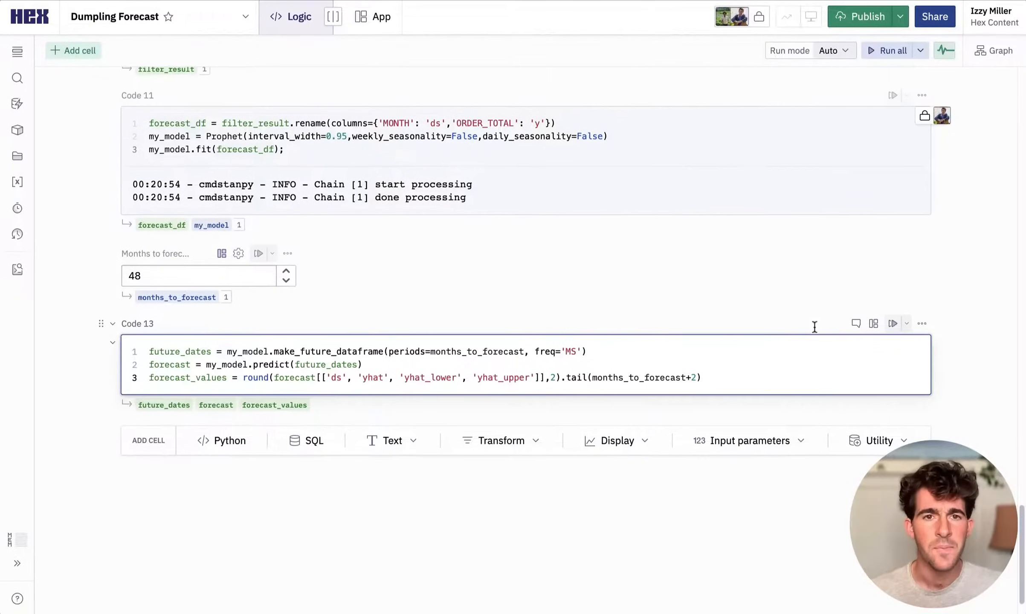
# Reply to the teammate's weekly-seasonality comment on the model cell and resolve the thread.
pyautogui.click(944, 118)
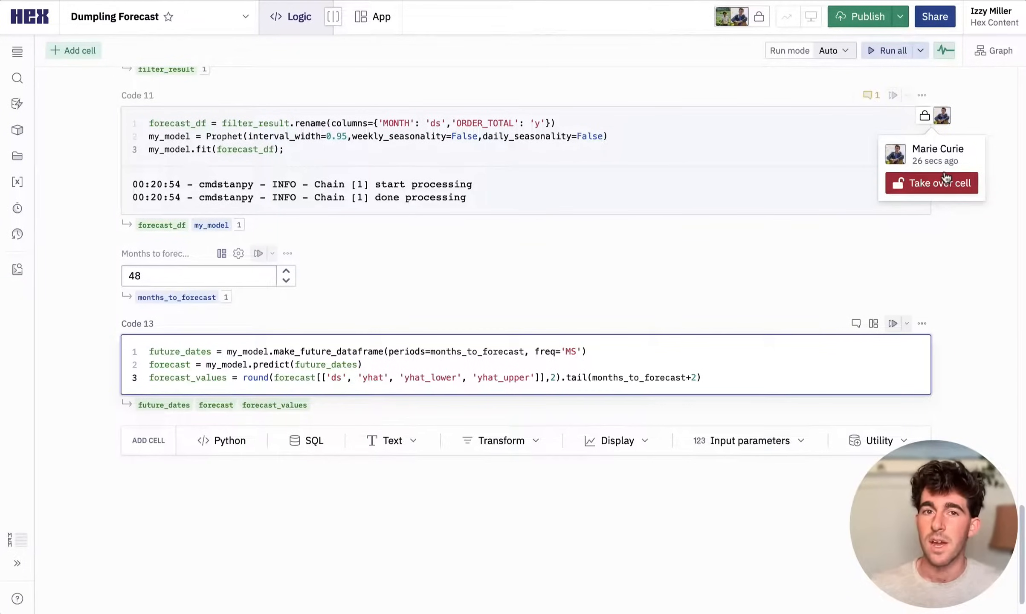
pyautogui.click(869, 95)
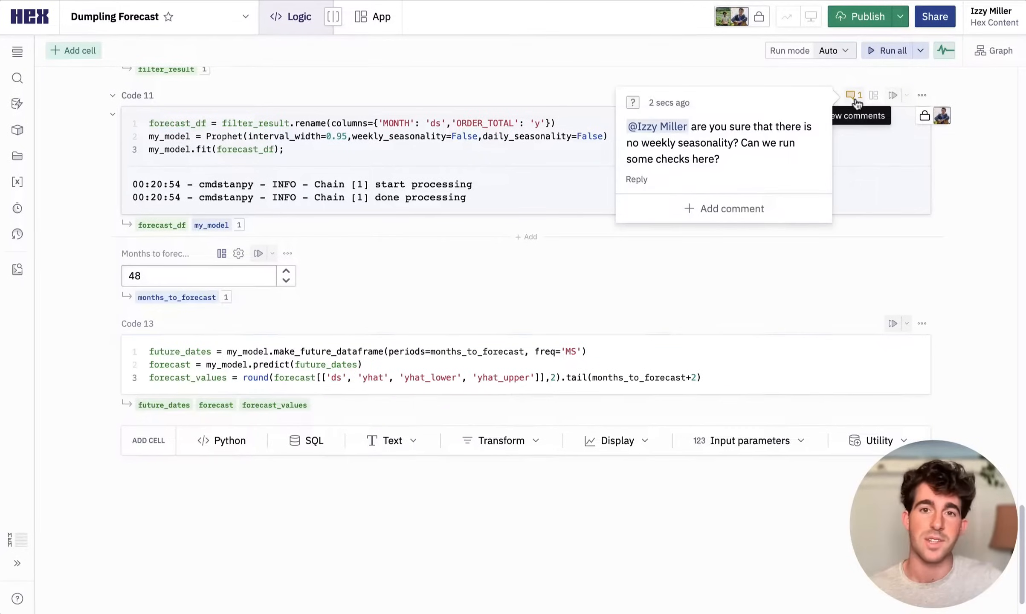
pyautogui.moveTo(722, 141)
pyautogui.click(636, 180)
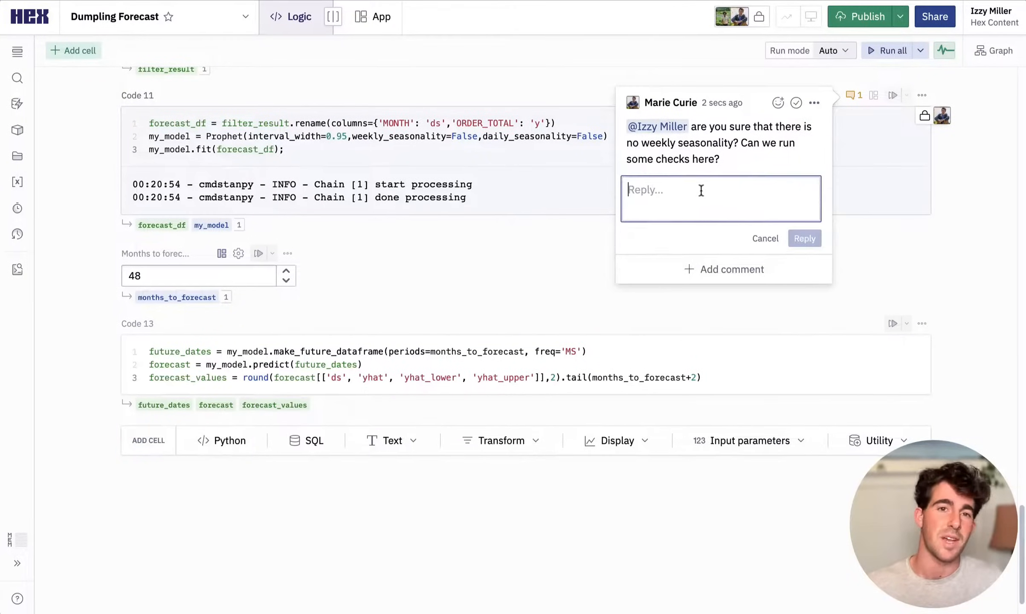
pyautogui.write("Yes! I actually checked this the other day in some exploratory analysis. We're in the clear. thank you!")
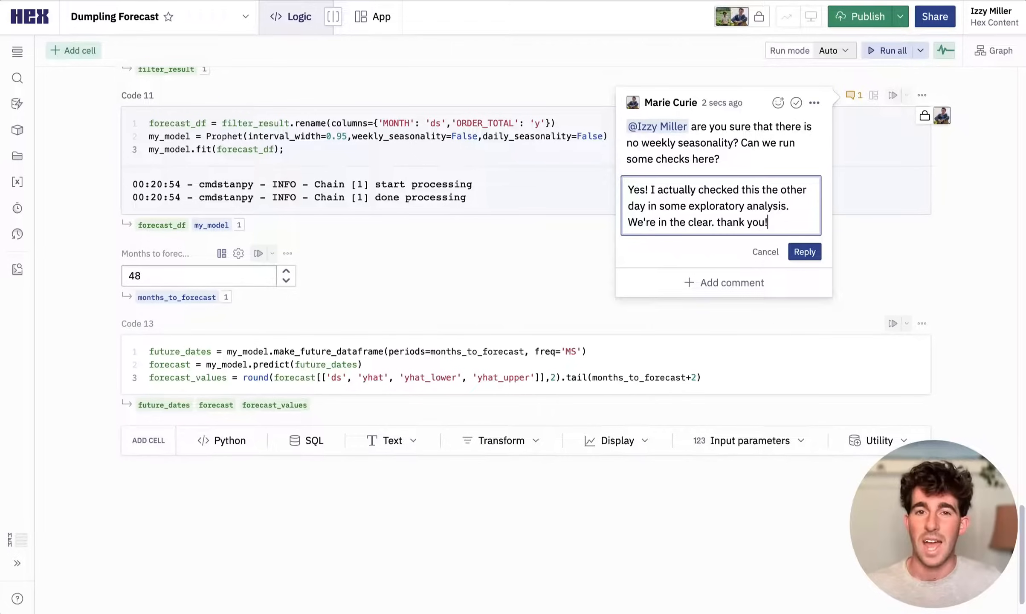
pyautogui.click(805, 239)
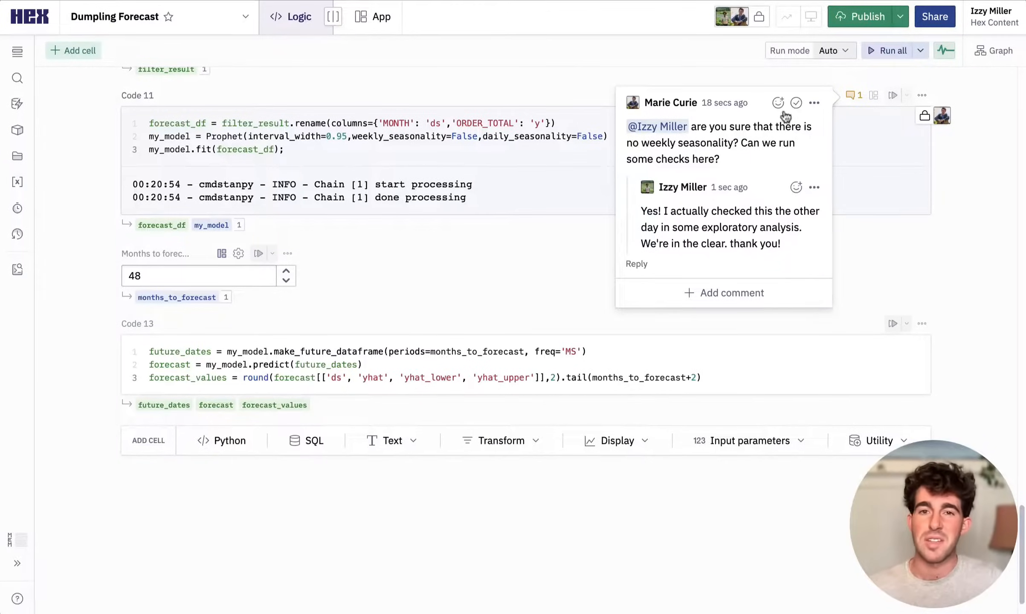
pyautogui.click(796, 102)
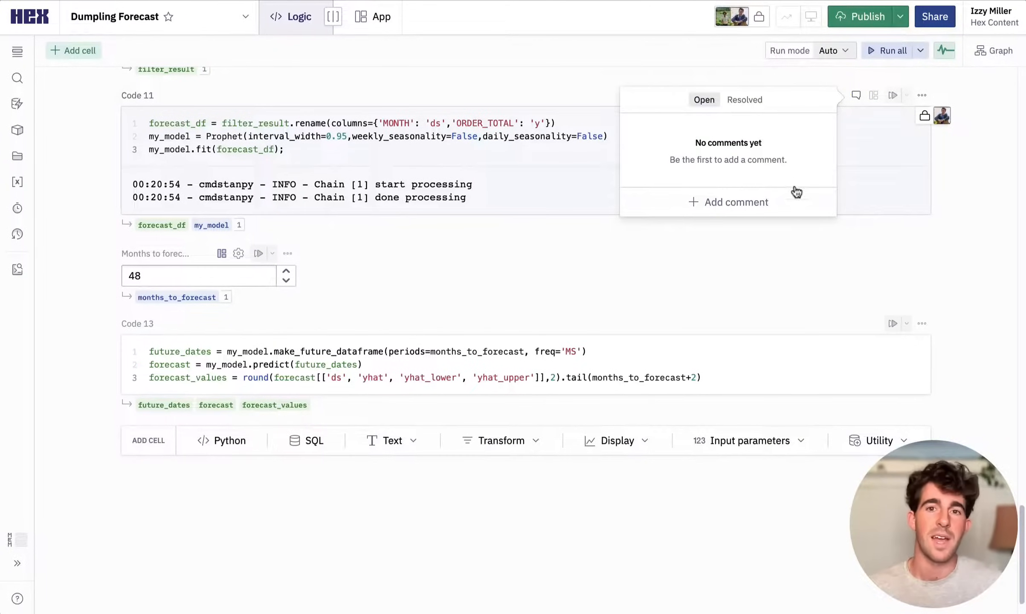
pyautogui.click(816, 377)
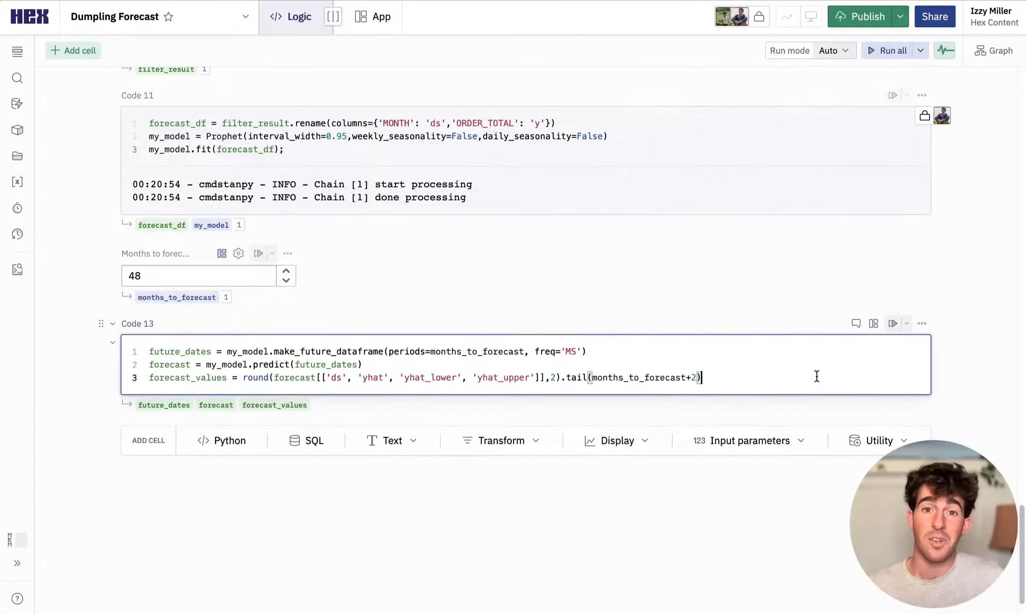
pyautogui.scroll(-2, 817, 377)
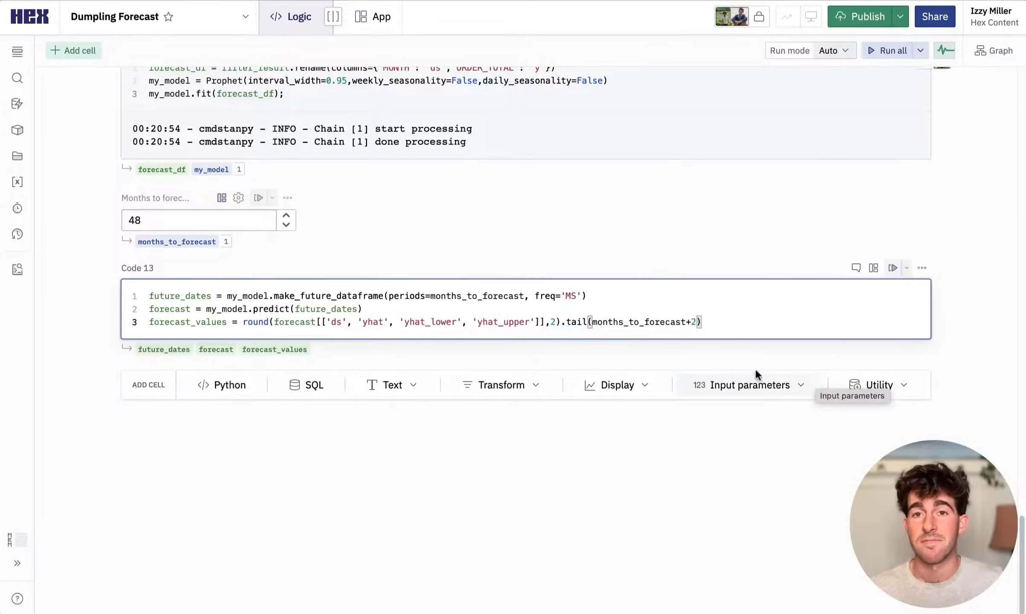
# Draw plot_plotly forecast chart with figsize=(800,600) and axis labels, then set Months to forecast to 12.
pyautogui.click(229, 385)
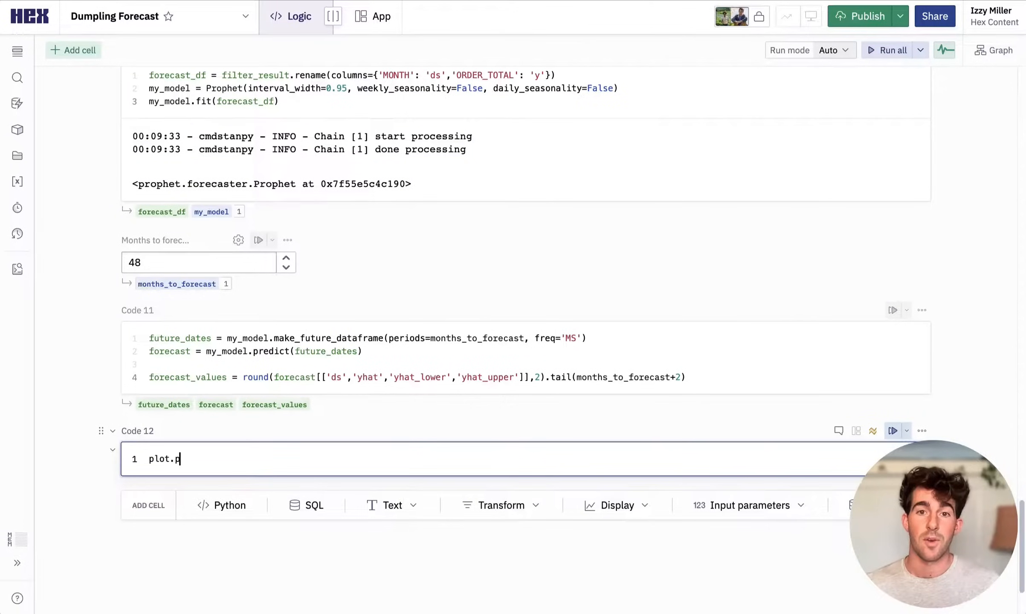
pyautogui.write('lot_plotly(my_model, forecast, figsize=(8')
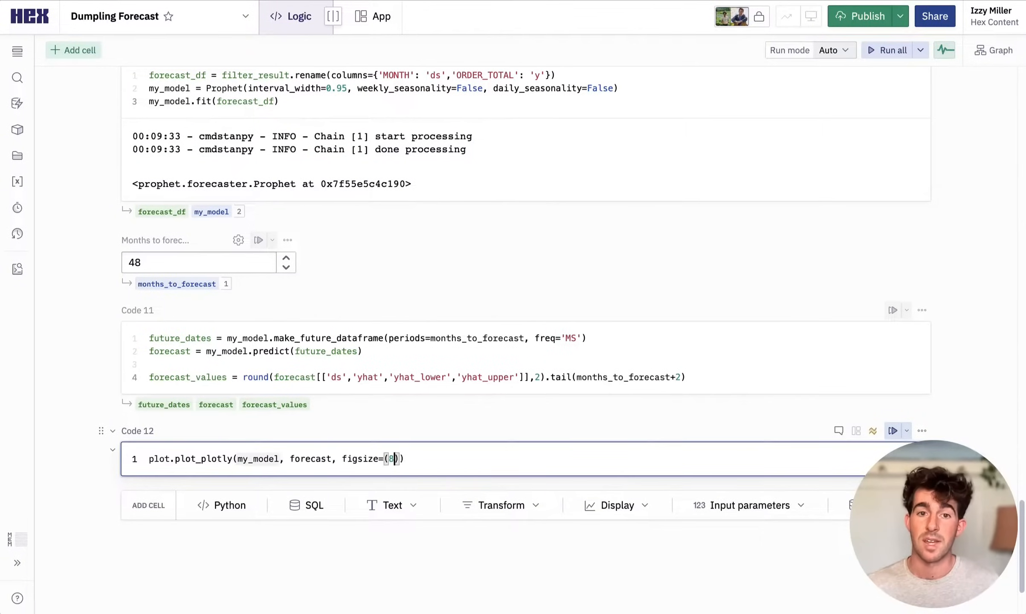
pyautogui.write("00,600),xlabel='month','ylabel")
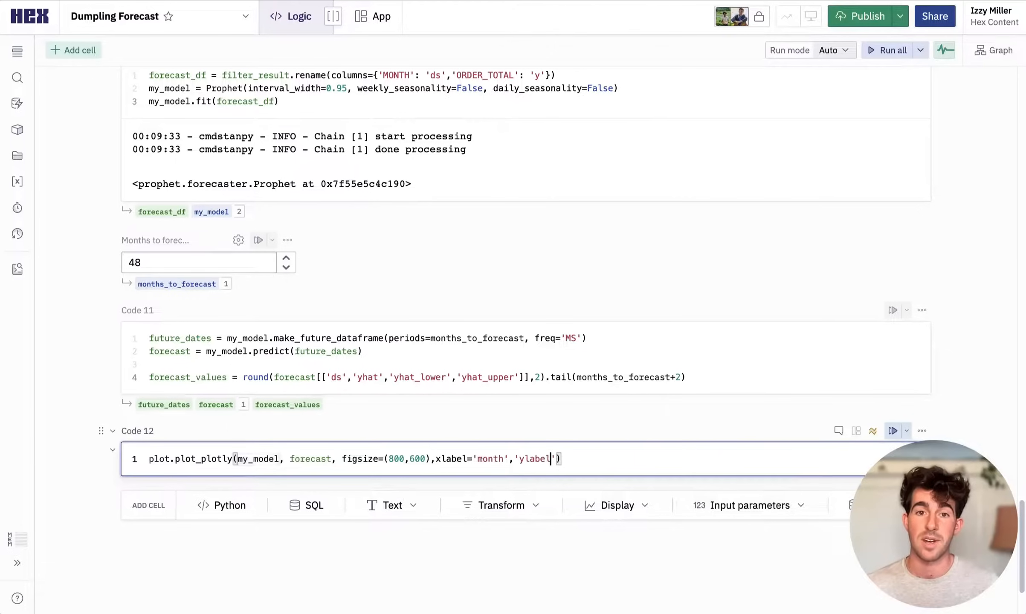
pyautogui.write("'='Monthly order volume")
pyautogui.hotkey('ctrl', 'Return')
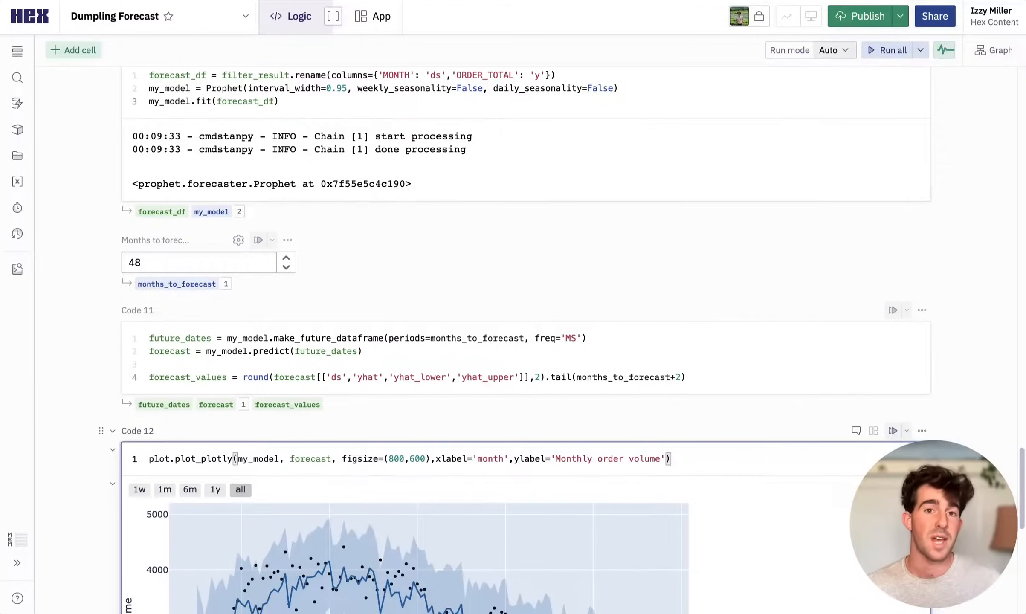
pyautogui.scroll(-8, 401, 321)
pyautogui.scroll(-3, 401, 321)
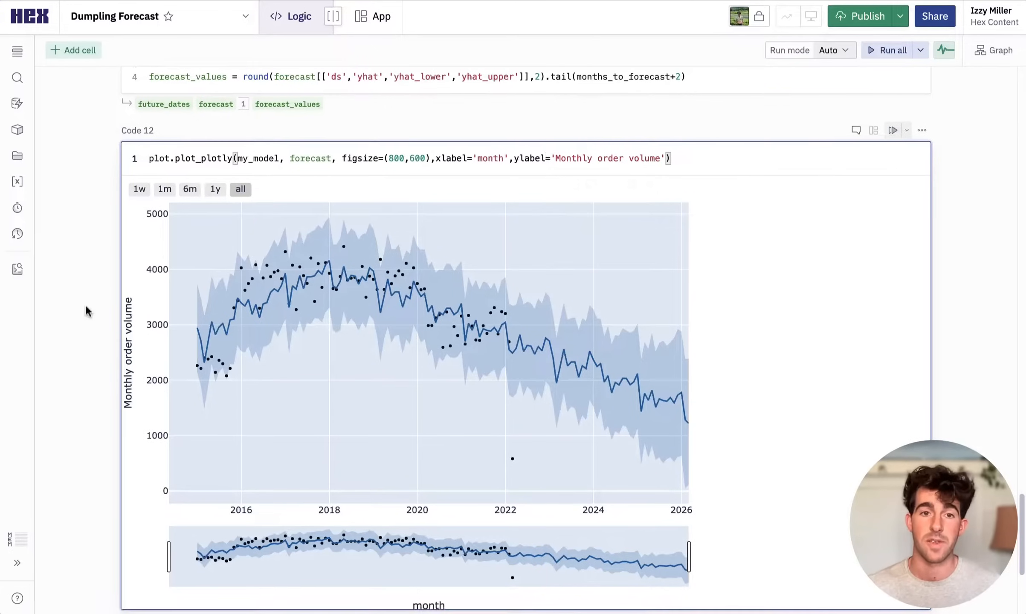
pyautogui.scroll(5, 85, 305)
pyautogui.doubleClick(193, 122)
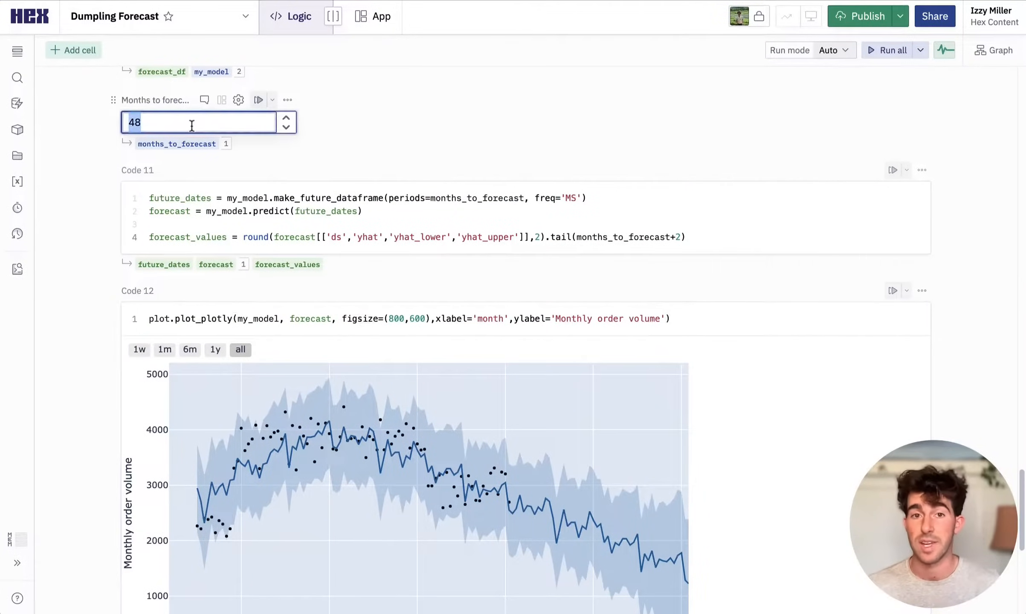
pyautogui.write('2')
pyautogui.press('Return')
pyautogui.scroll(-4, 100, 410)
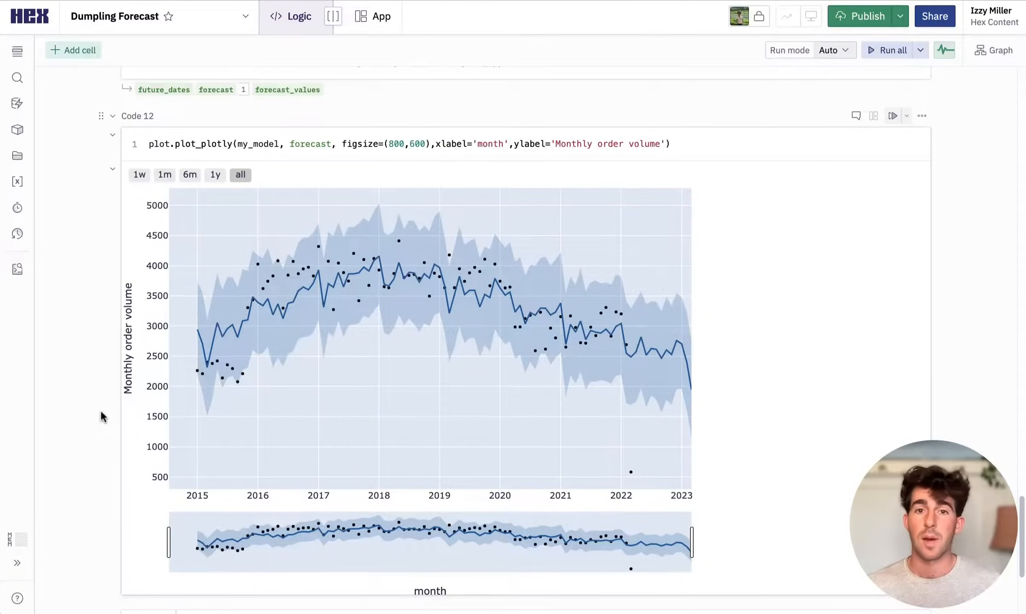
# In the App layout, place the monthly totals table beside the stacked bar chart and shorten the chart.
pyautogui.click(370, 16)
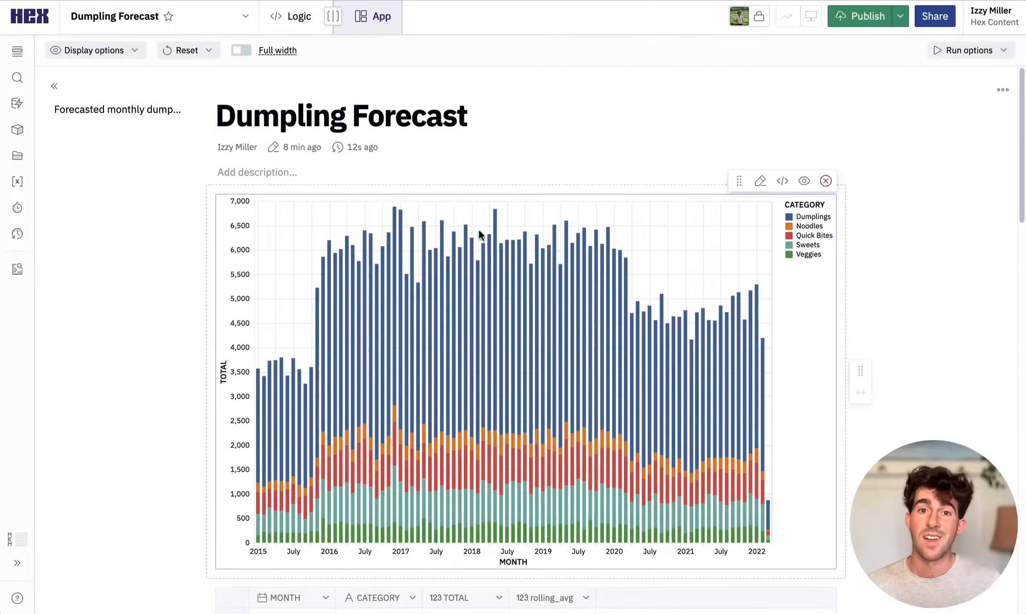
pyautogui.scroll(-10, 494, 299)
pyautogui.scroll(-4, 494, 298)
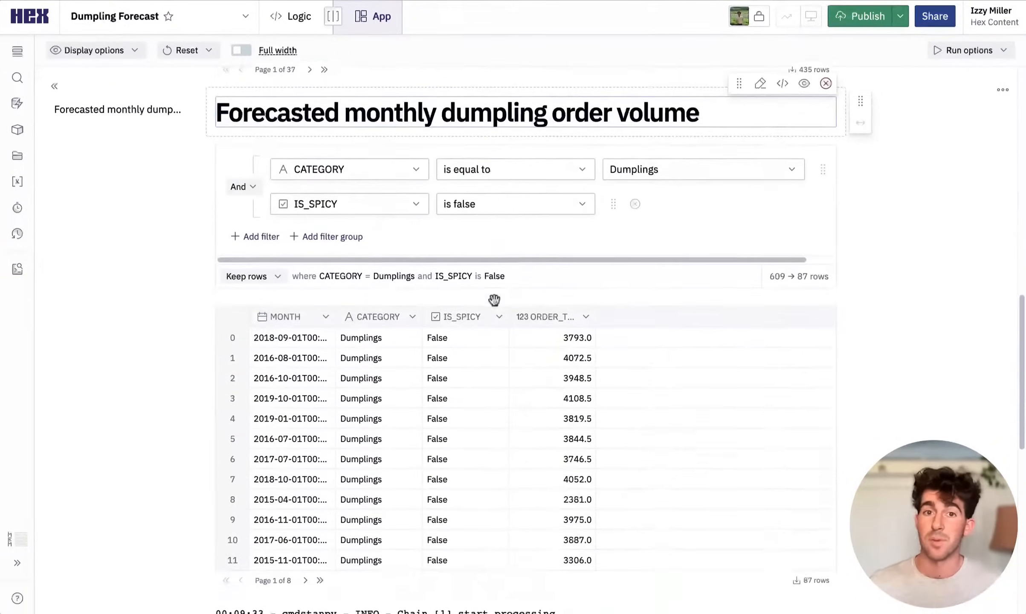
pyautogui.scroll(-2, 494, 298)
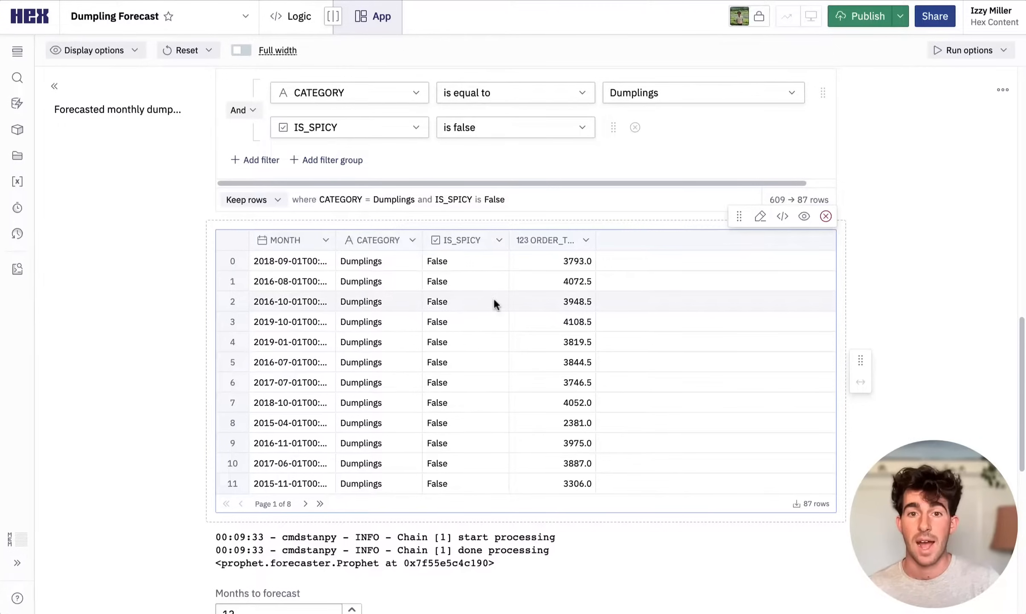
pyautogui.scroll(5, 493, 296)
pyautogui.scroll(5, 493, 297)
pyautogui.scroll(2, 493, 298)
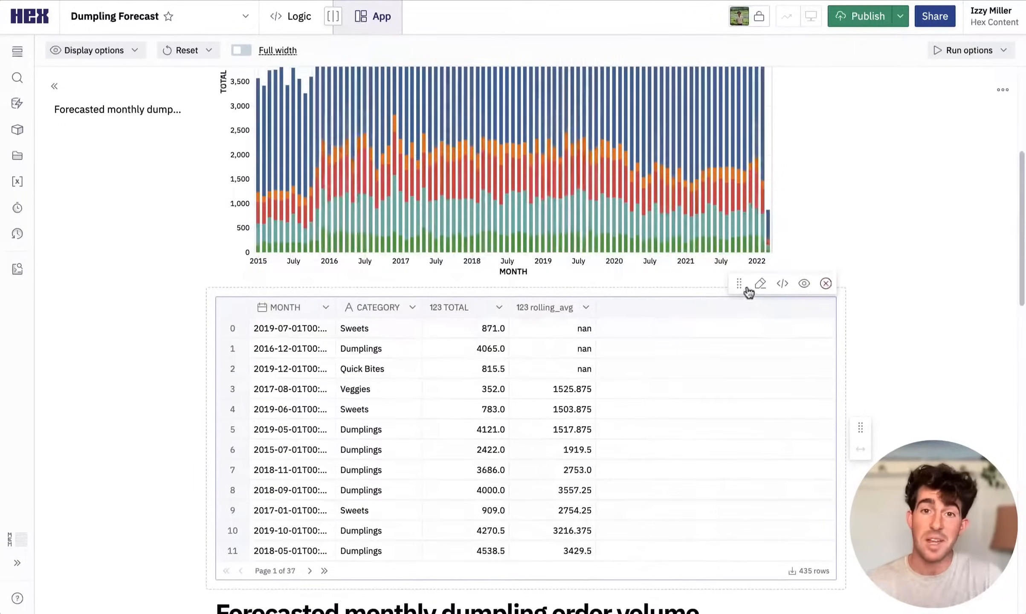
pyautogui.moveTo(741, 284); pyautogui.dragTo(383, 152)
pyautogui.scroll(2, 481, 176)
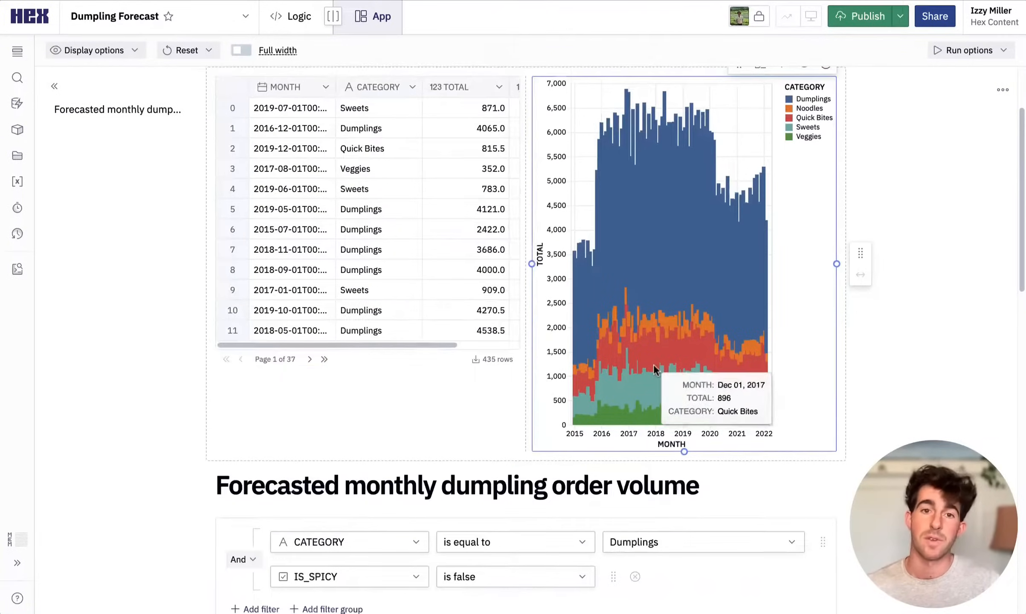
pyautogui.moveTo(684, 451); pyautogui.dragTo(685, 368)
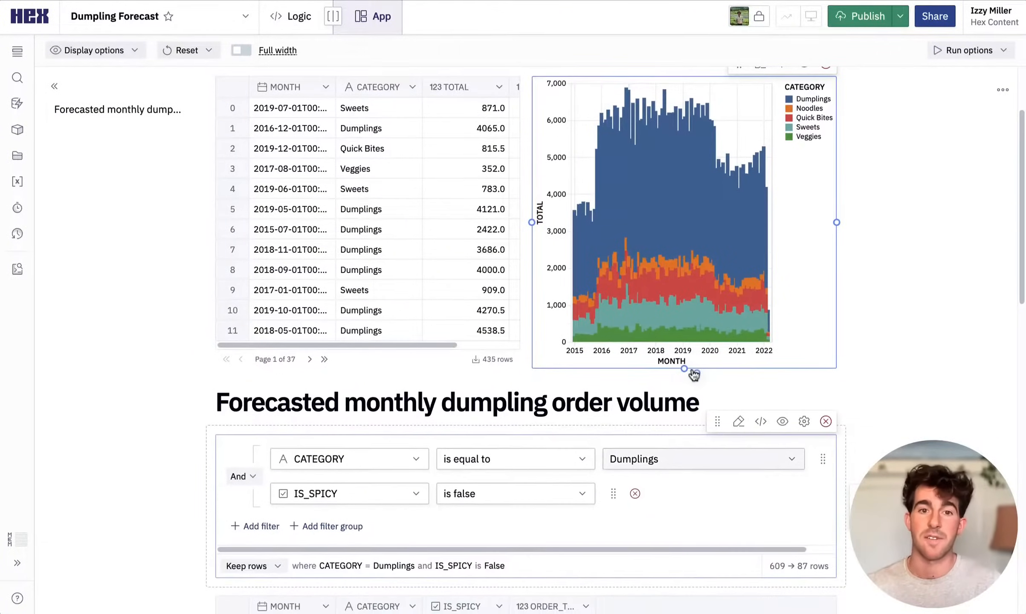
pyautogui.scroll(3, 232, 345)
# Add an app description about exploring and forecasting dumpling order volume, and remove the model log and filtered table.
pyautogui.click(272, 172)
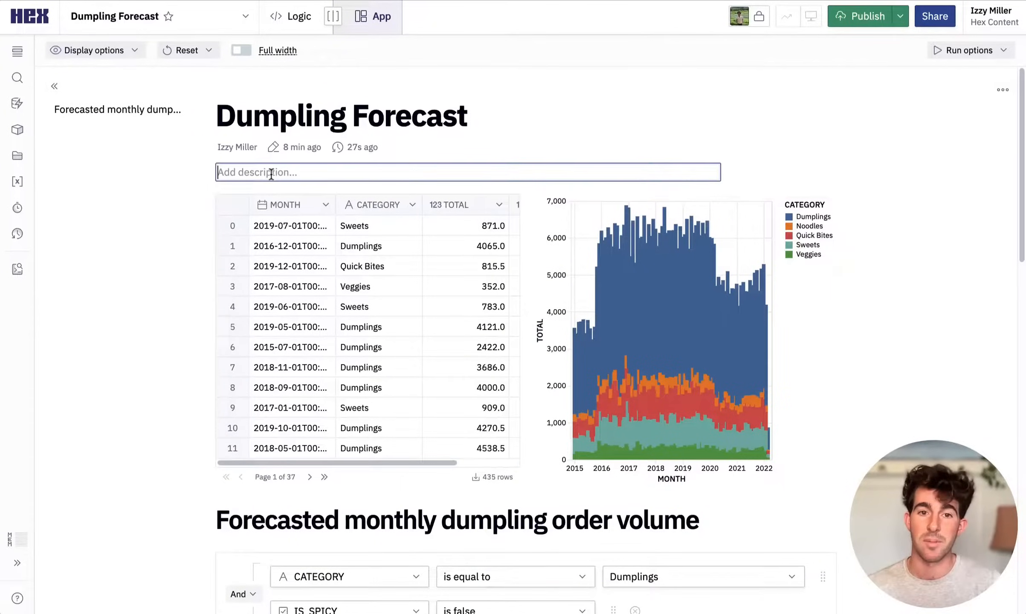
pyautogui.write('Exploring existing dumpling order volume, and forecasting predicted volume by category')
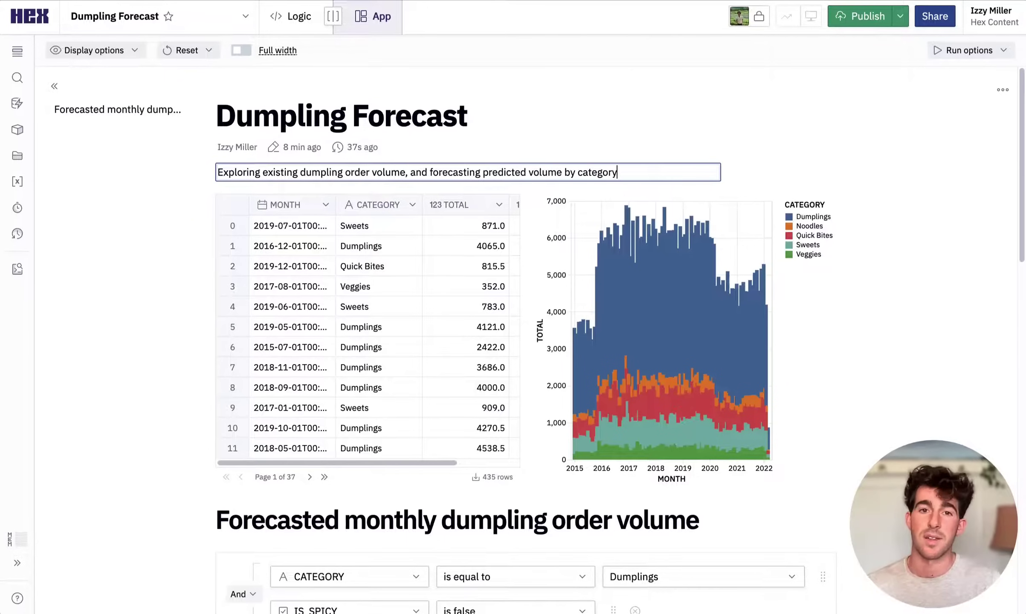
pyautogui.press('Return')
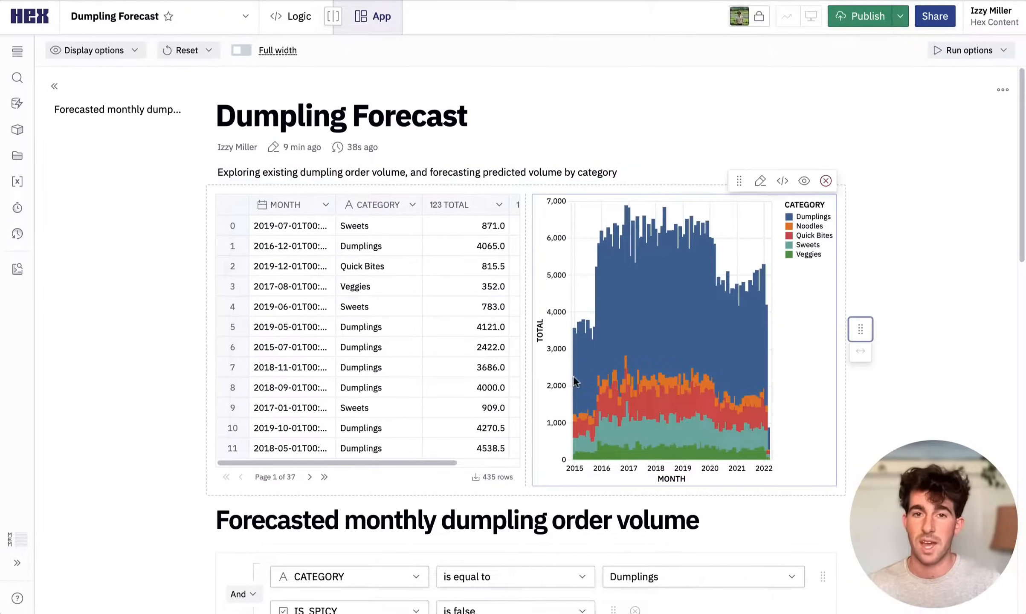
pyautogui.scroll(-5, 875, 412)
pyautogui.scroll(-5, 875, 412)
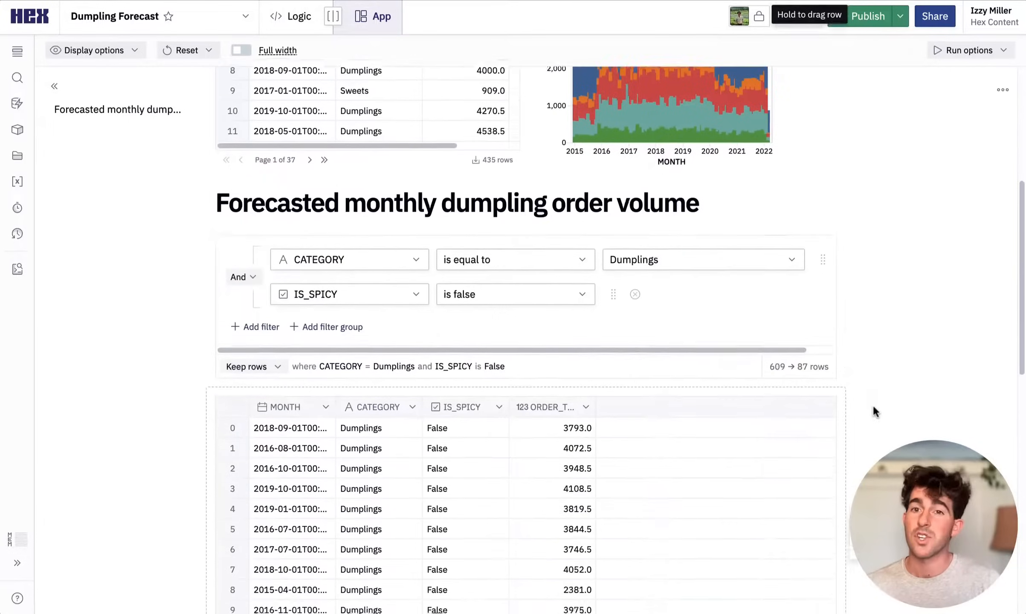
pyautogui.scroll(-3, 874, 412)
pyautogui.scroll(-1, 874, 412)
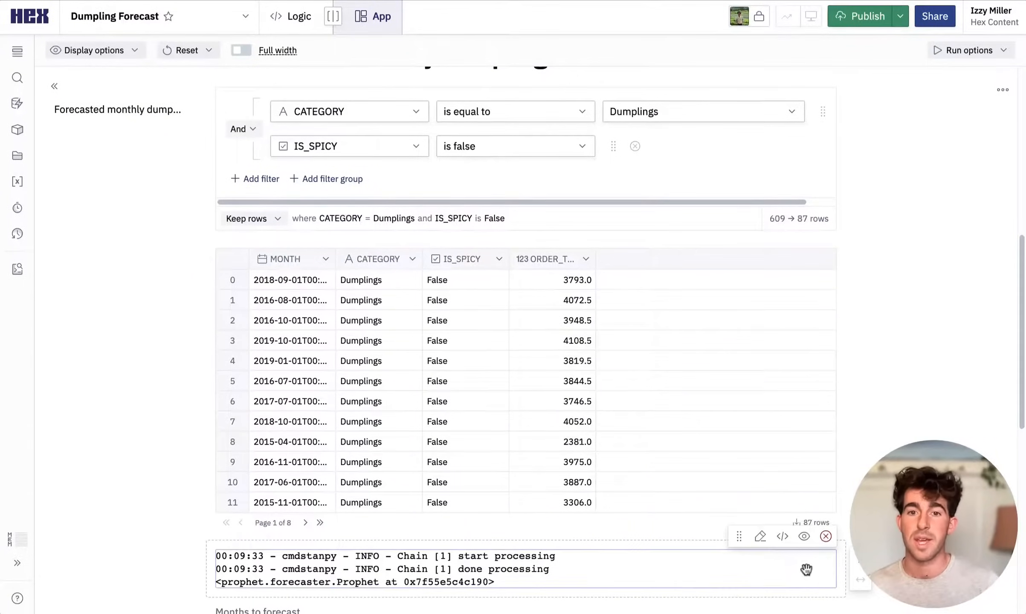
pyautogui.click(806, 569)
pyautogui.scroll(-3, 832, 537)
pyautogui.scroll(-2, 831, 544)
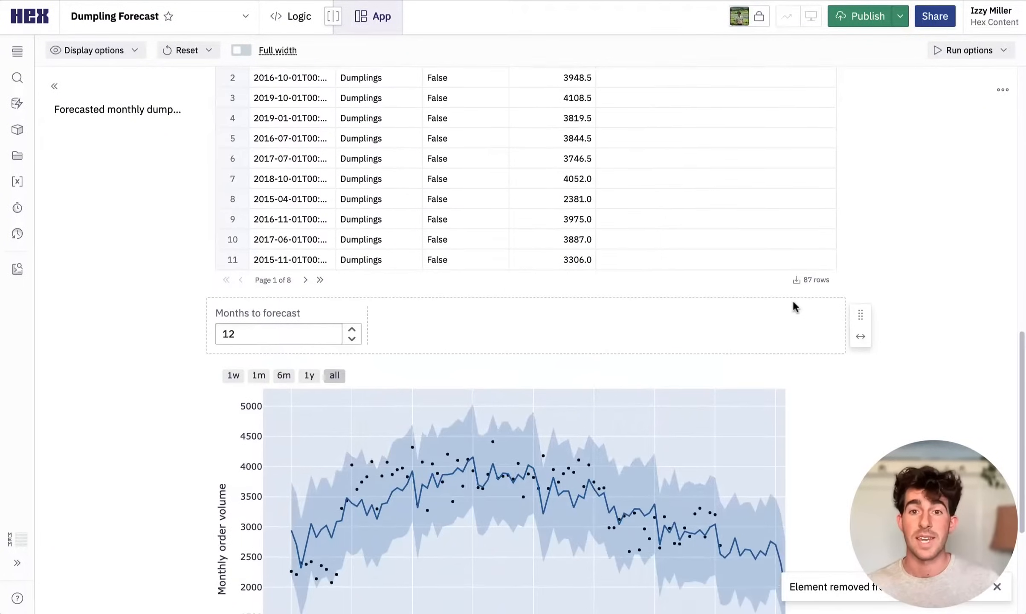
pyautogui.scroll(6, 792, 299)
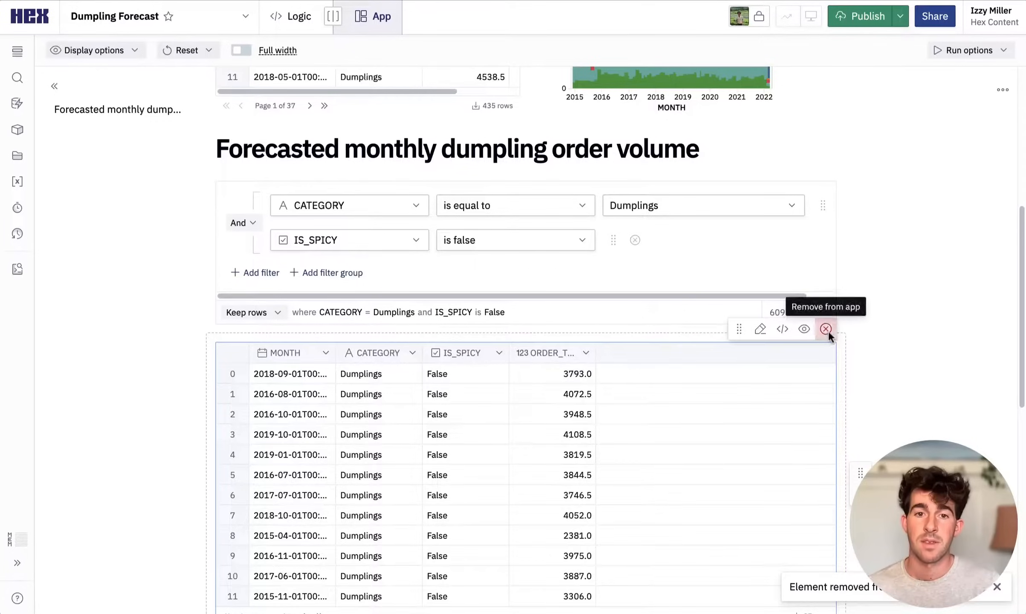
pyautogui.click(827, 330)
pyautogui.scroll(-3, 482, 321)
pyautogui.scroll(2, 481, 263)
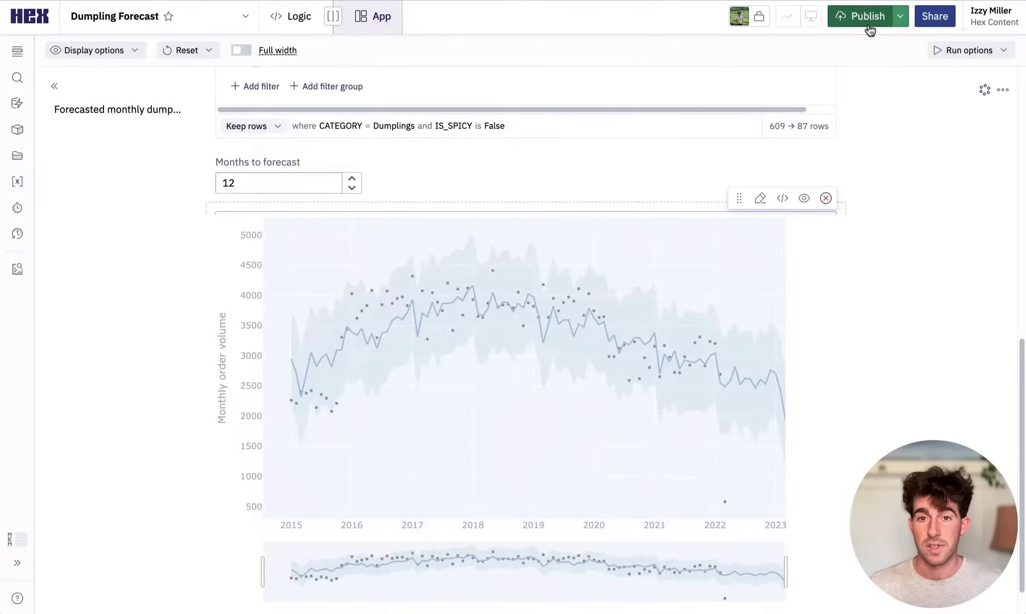
# Start publishing, review the Logic diff, and note the version as 'first version'.
pyautogui.click(867, 17)
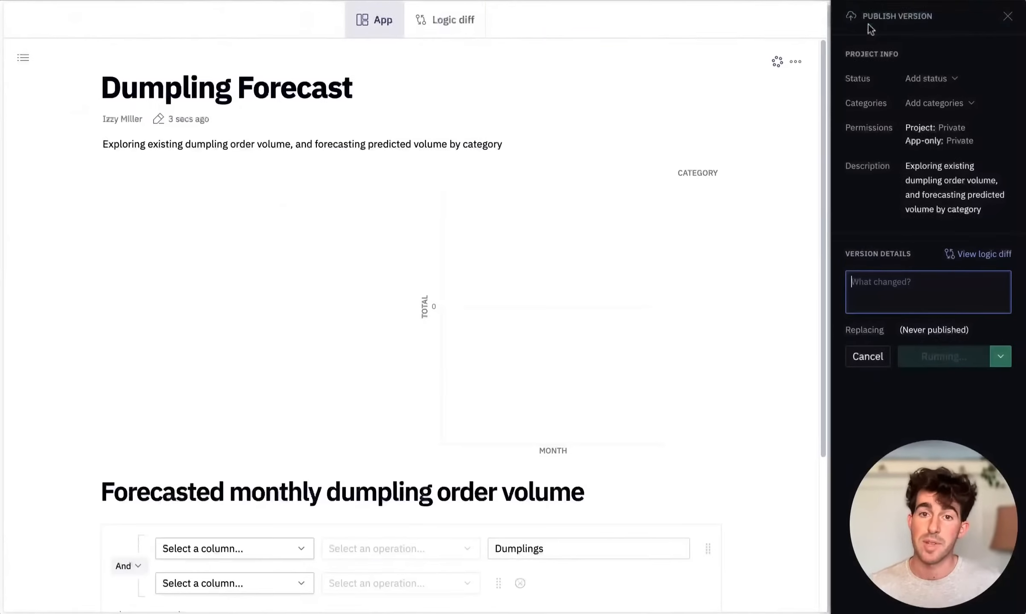
pyautogui.click(453, 19)
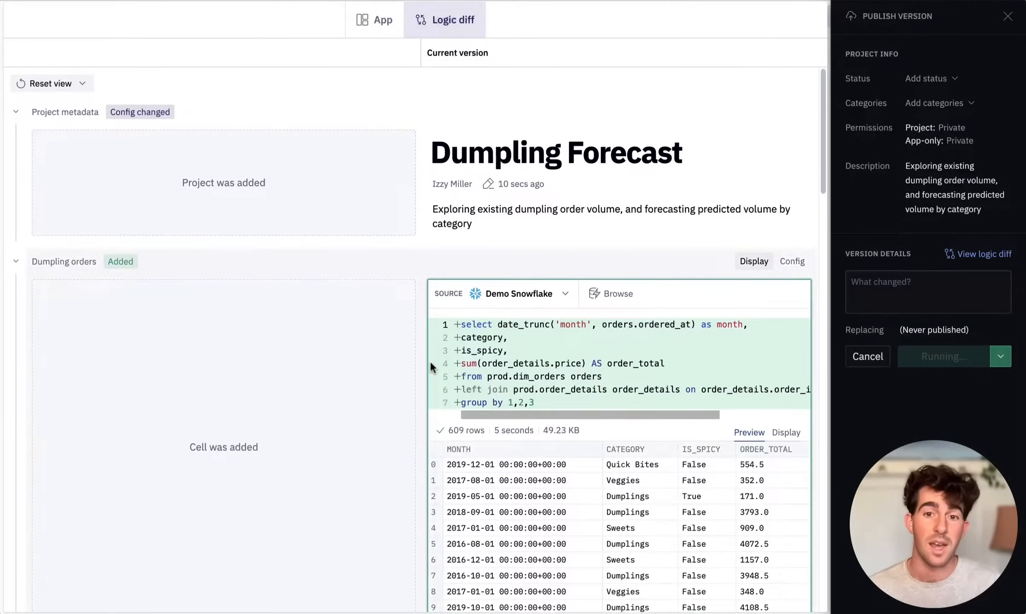
pyautogui.scroll(-4, 430, 362)
pyautogui.scroll(-5, 431, 367)
pyautogui.scroll(-5, 432, 367)
pyautogui.scroll(-5, 432, 368)
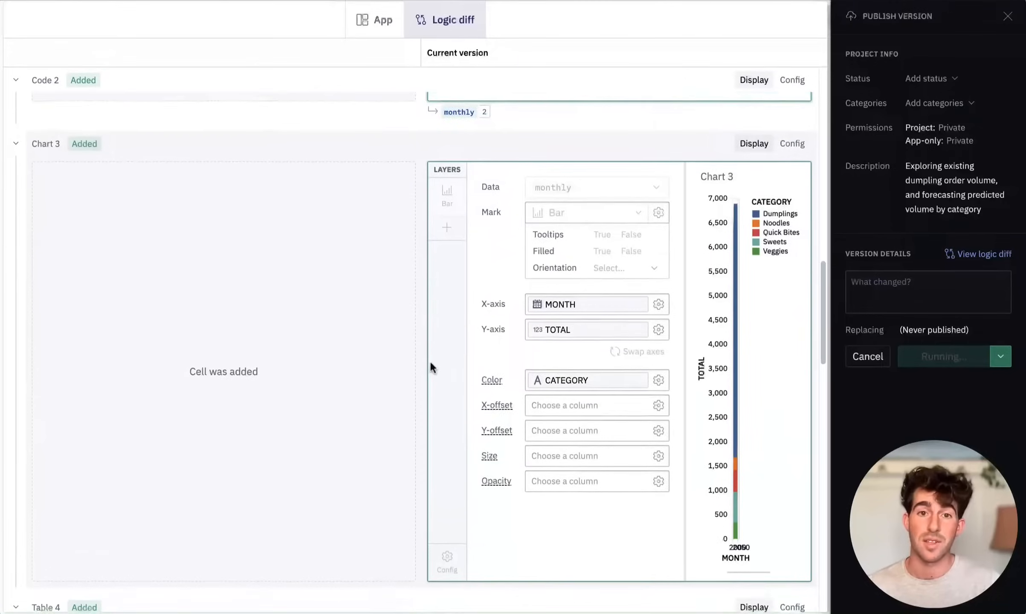
pyautogui.scroll(-3, 431, 367)
pyautogui.scroll(-5, 431, 367)
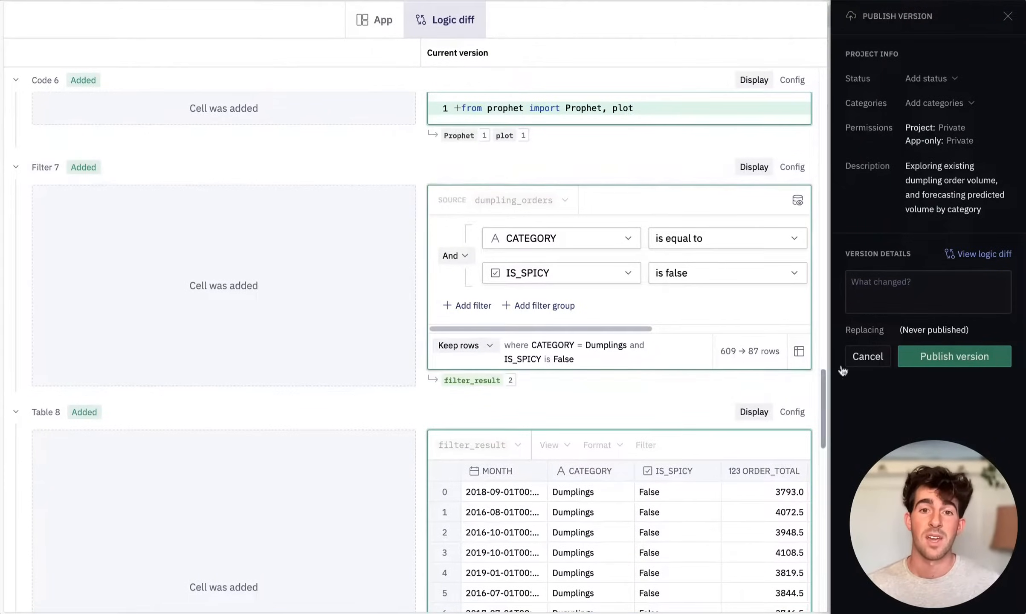
pyautogui.click(929, 289)
pyautogui.write('first version')
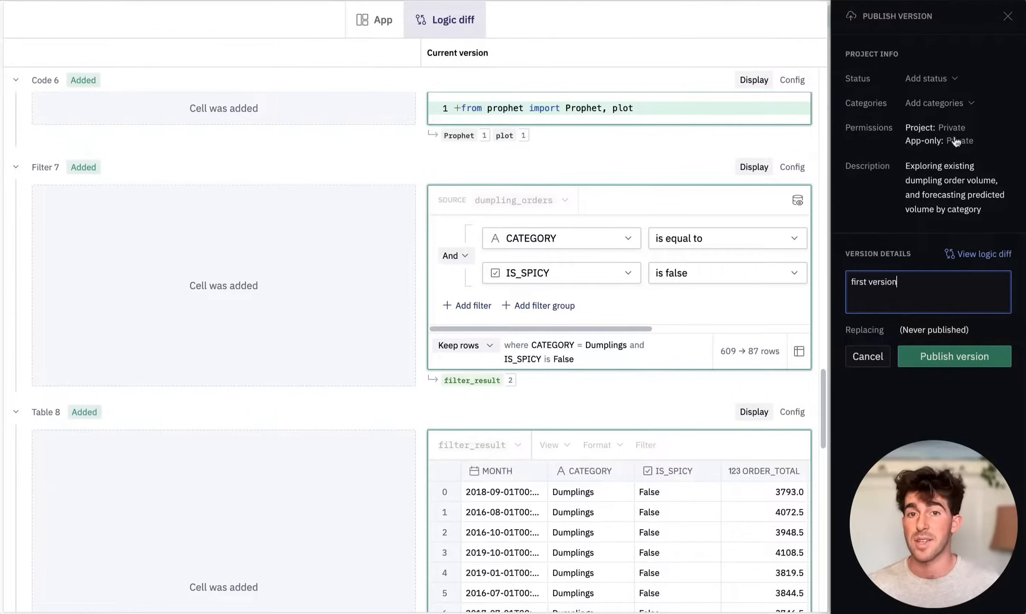
pyautogui.click(956, 141)
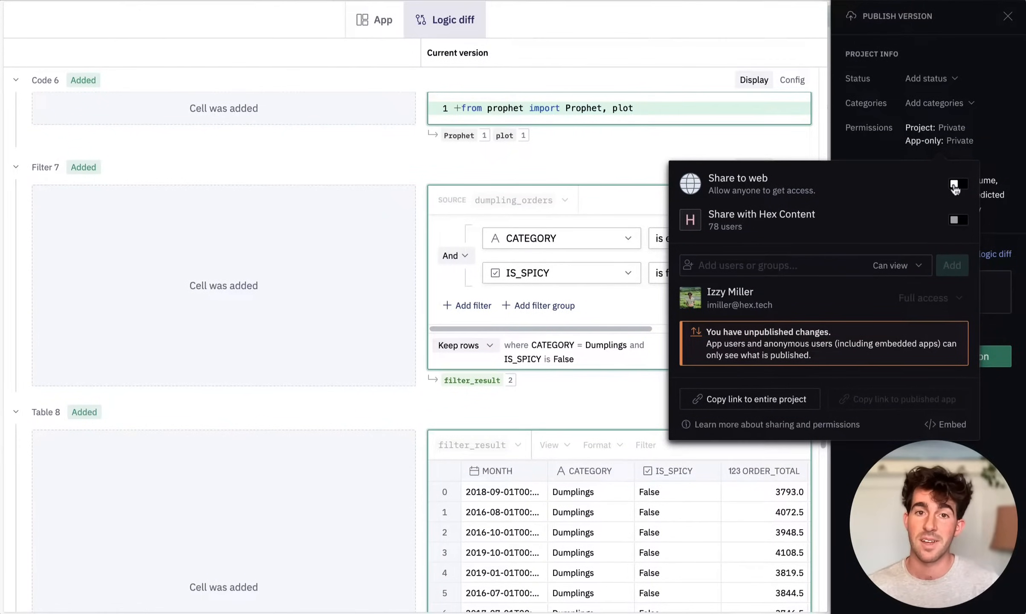
# Switch App-only: Private to Share to web (App only) so anyone with the link can view.
pyautogui.click(955, 186)
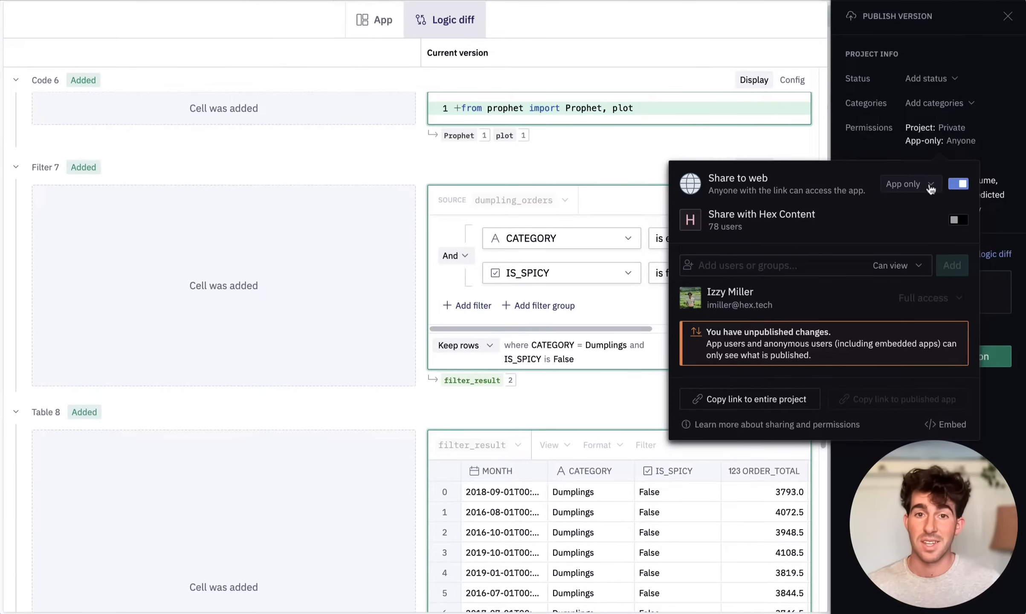
pyautogui.click(998, 362)
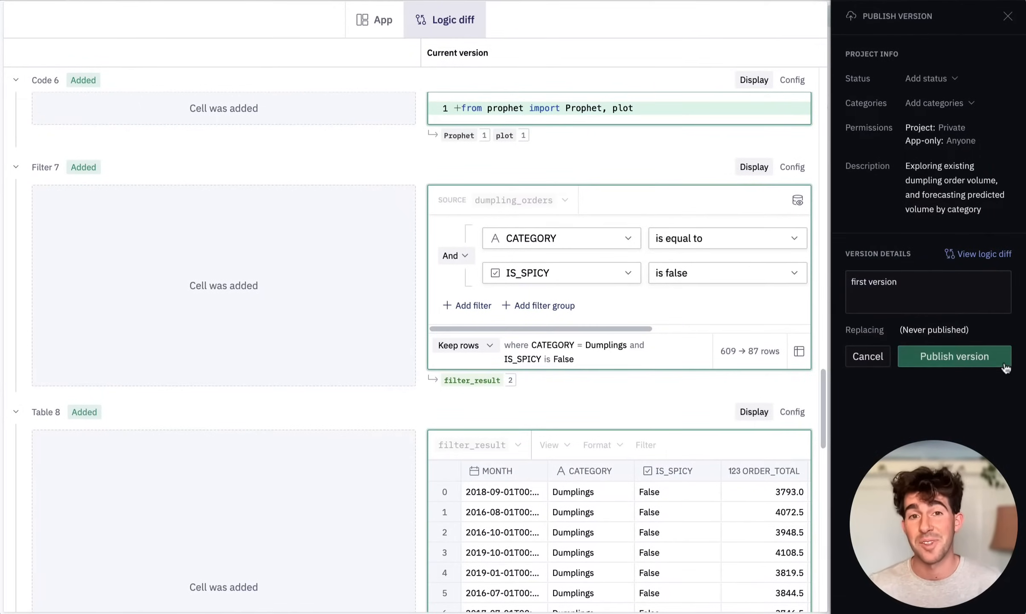